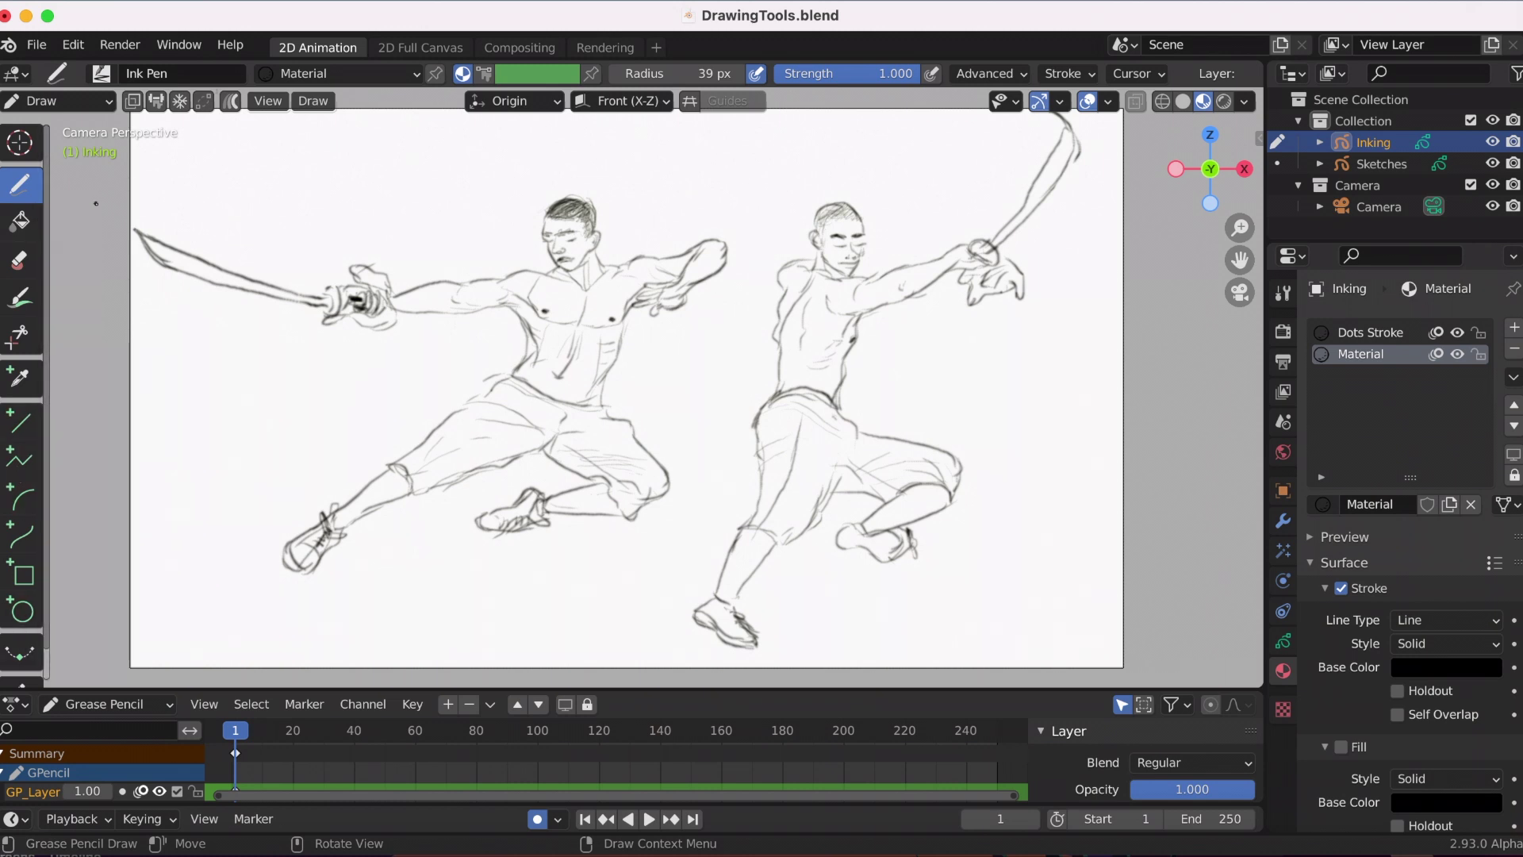
Step: Confirm the Ink Pen brush is active for inking the left fighter's face
click(103, 76)
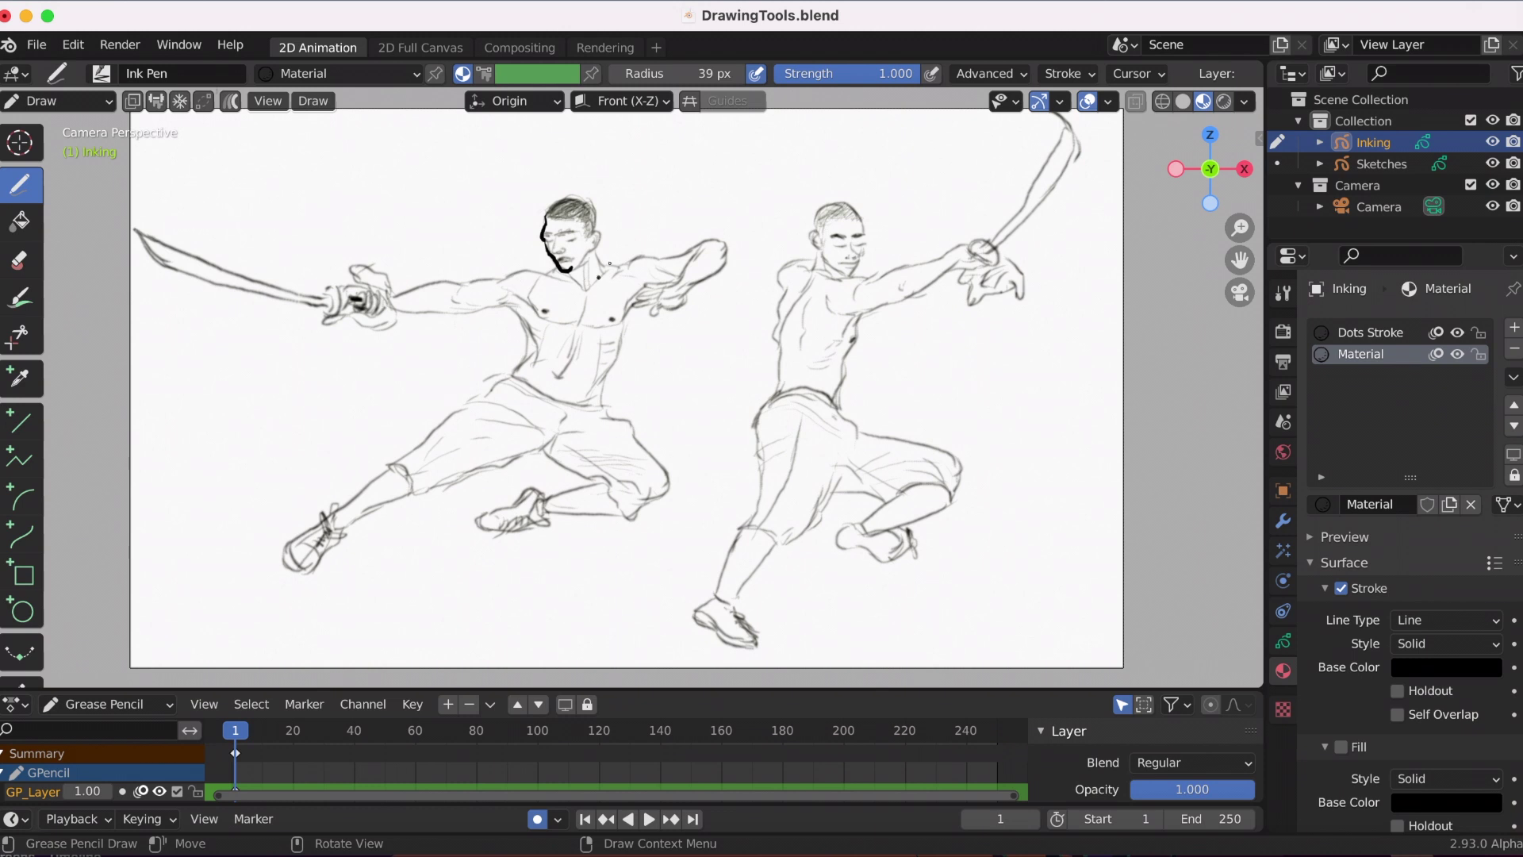
Step: Erase the rough test strokes along the left fighter's chin and head
ctrl+drag(560, 246, 565, 270)
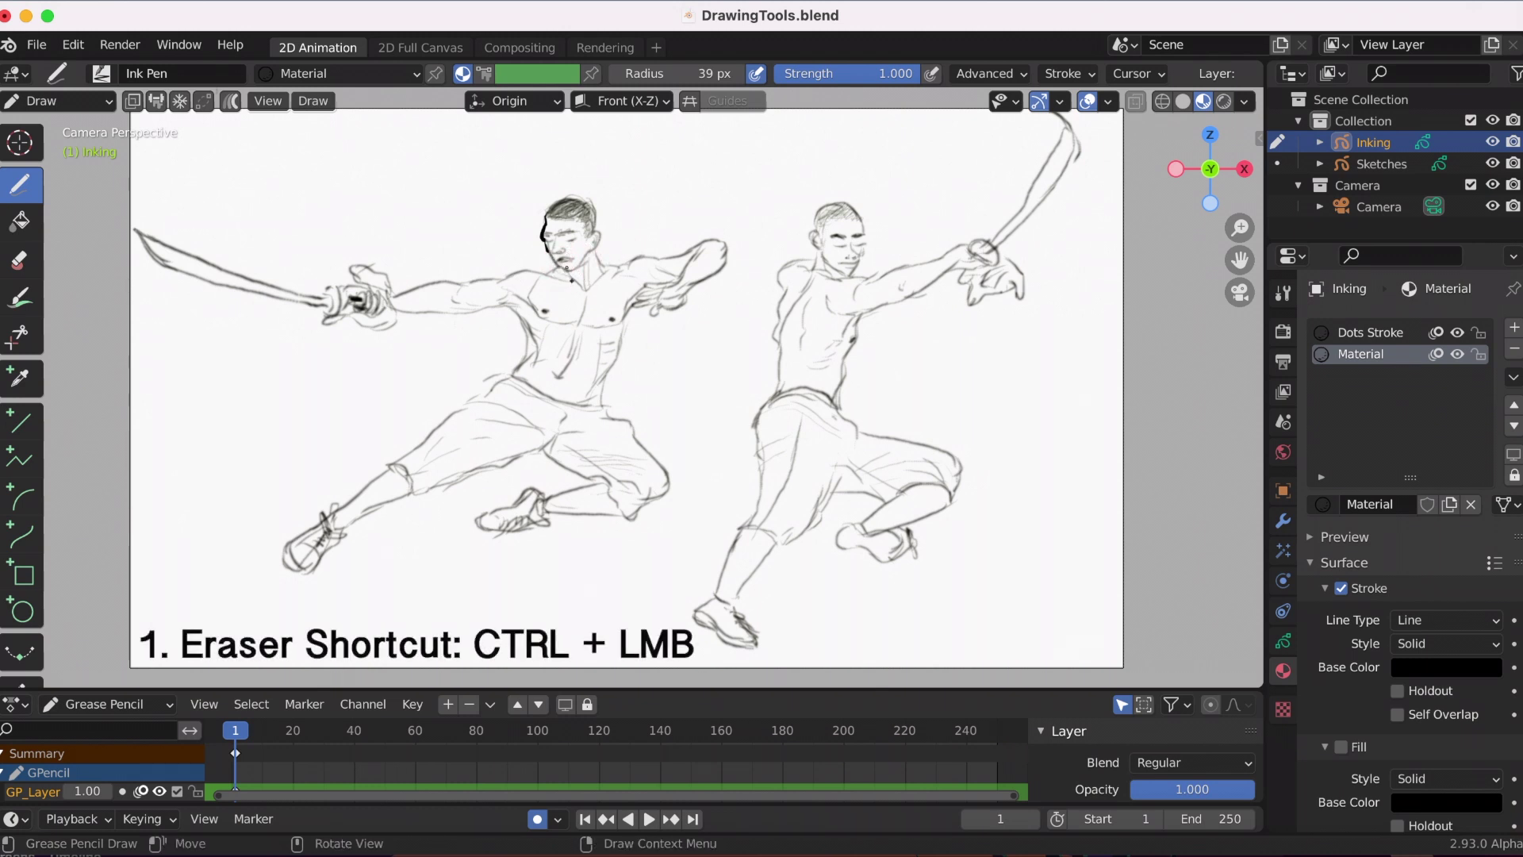
key(ctrl)
mouse_move(554, 230)
ctrl+mouse_down()
mouse_move(546, 250)
mouse_move(546, 218)
ctrl+mouse_up()
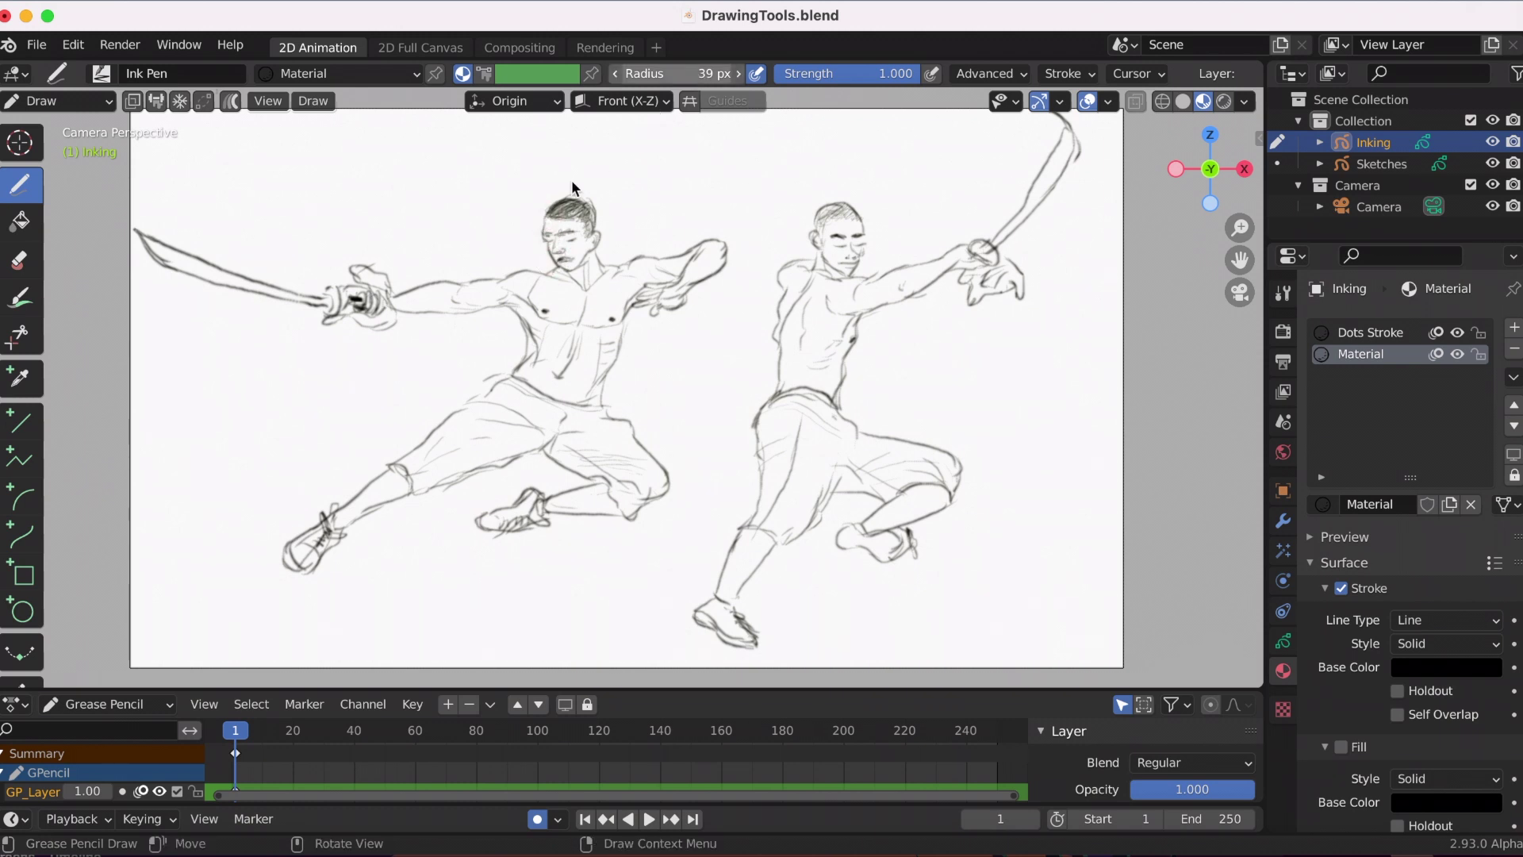
click(515, 233)
Step: Resize the pen to 55 px, erase the thick stroke beside the head, then shrink it to 39 px
key(f)
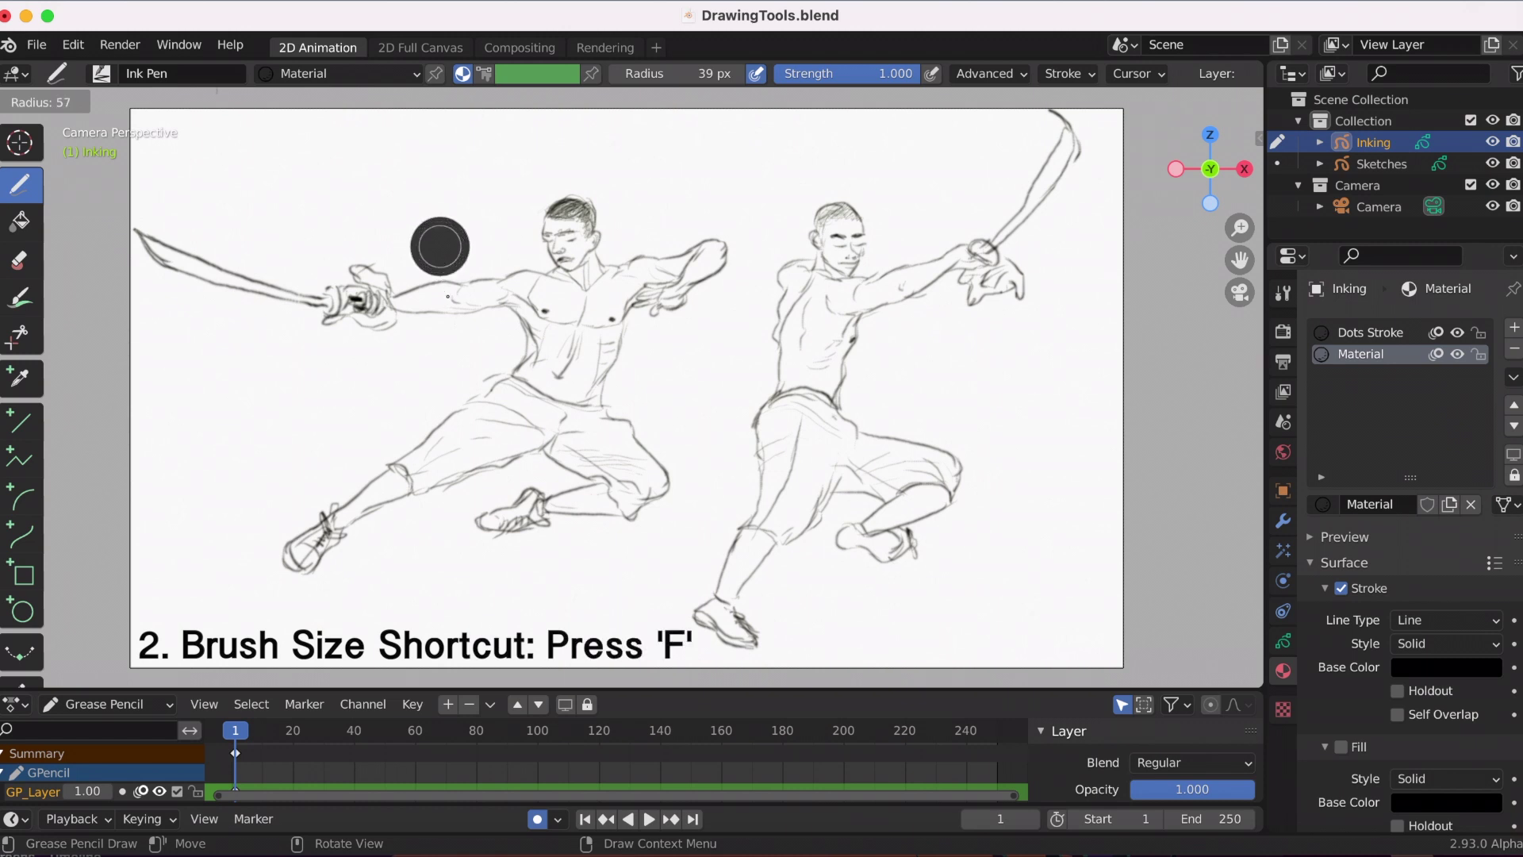
click(462, 301)
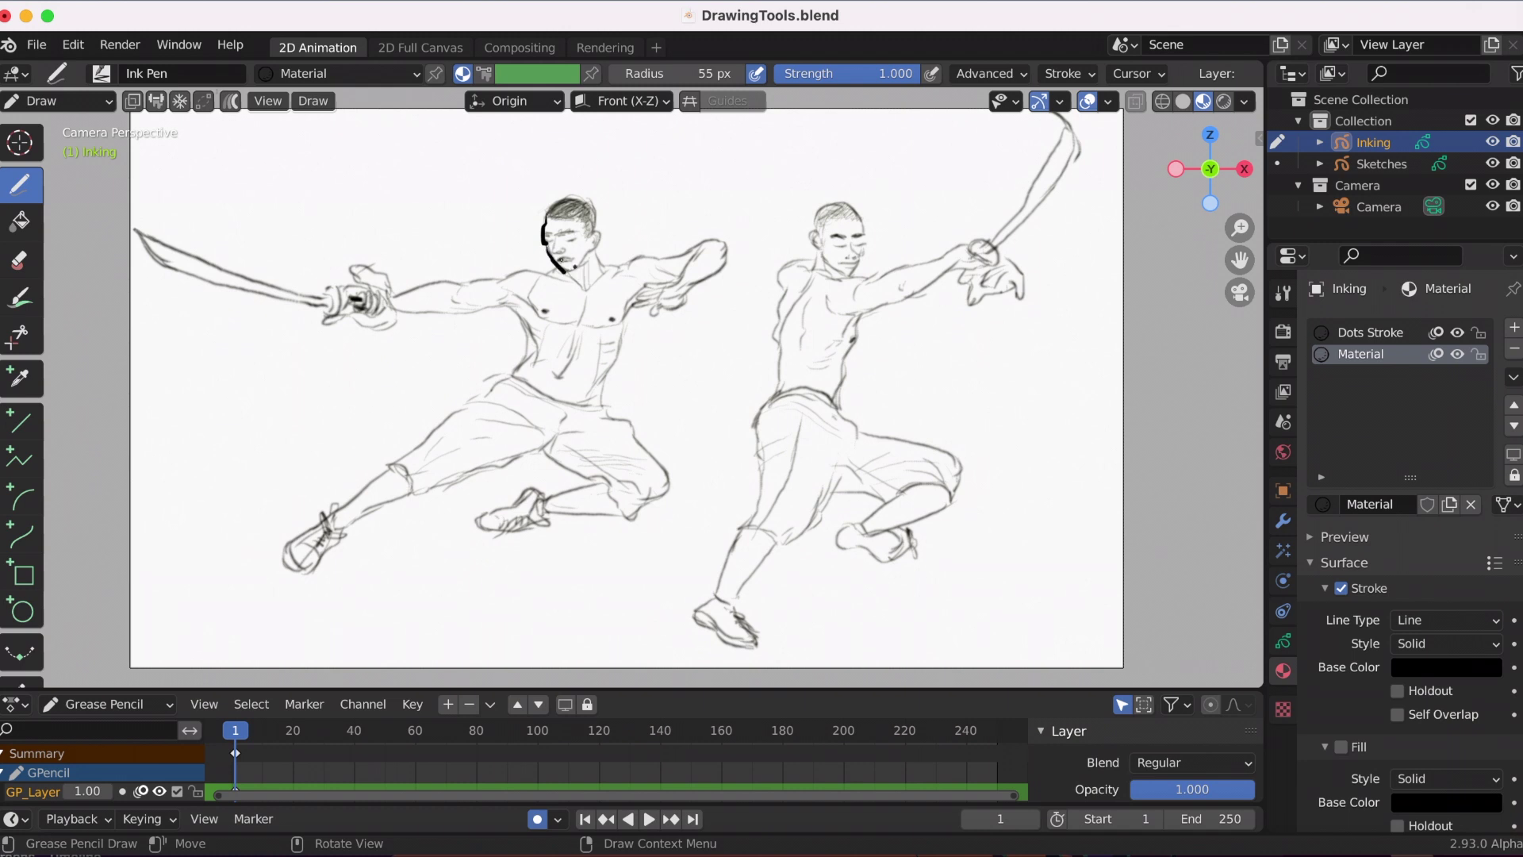
ctrl+drag(559, 254, 546, 211)
key(f)
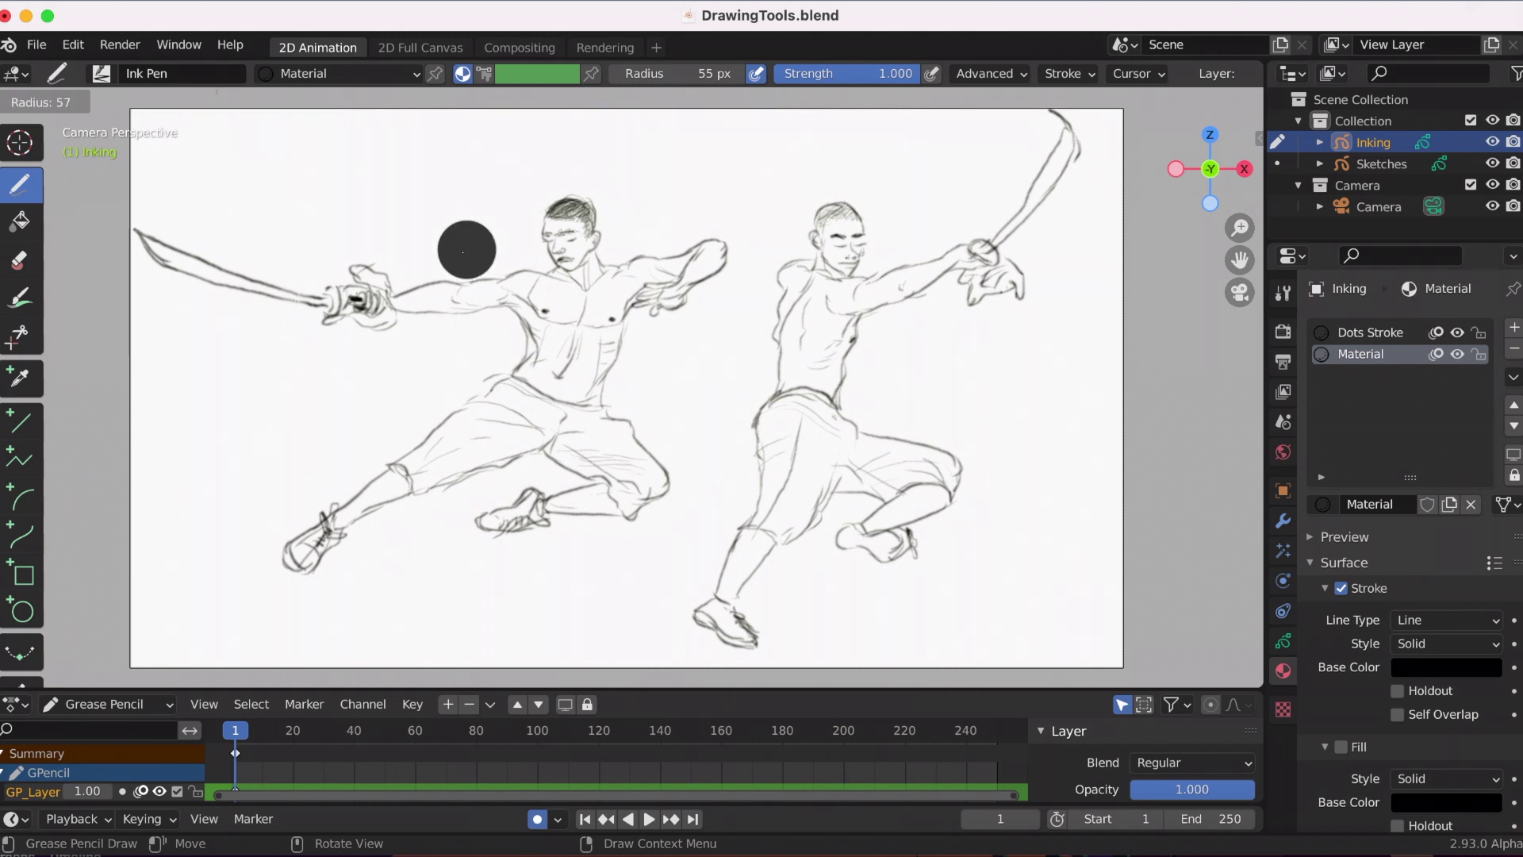
click(463, 254)
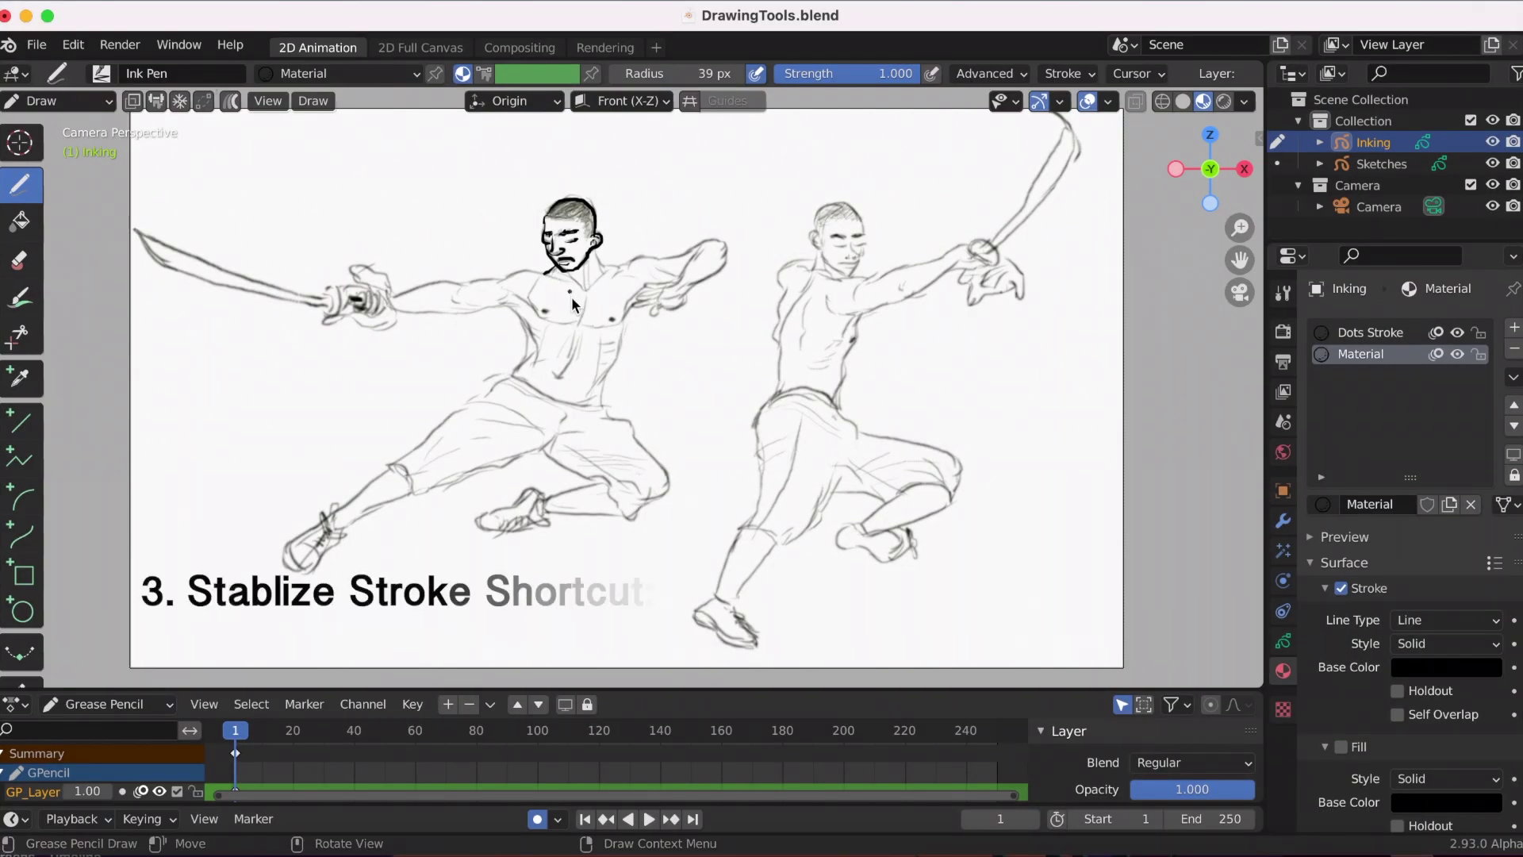
Step: Ink the left fighter's shoulders, neck and remaining body with stabilized and straight strokes
key(shift)
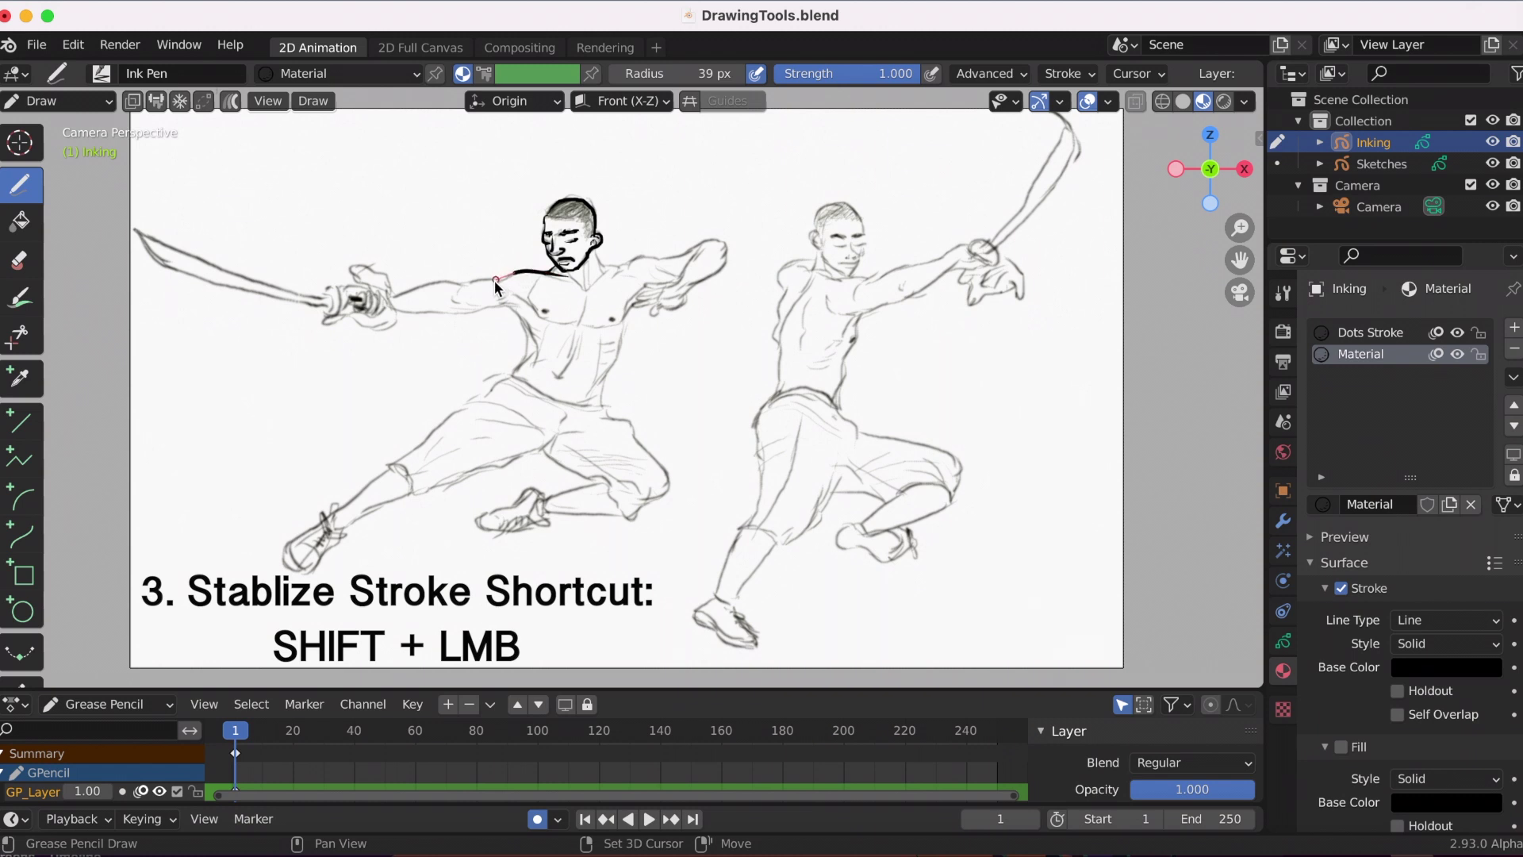
shift+drag(489, 282, 484, 282)
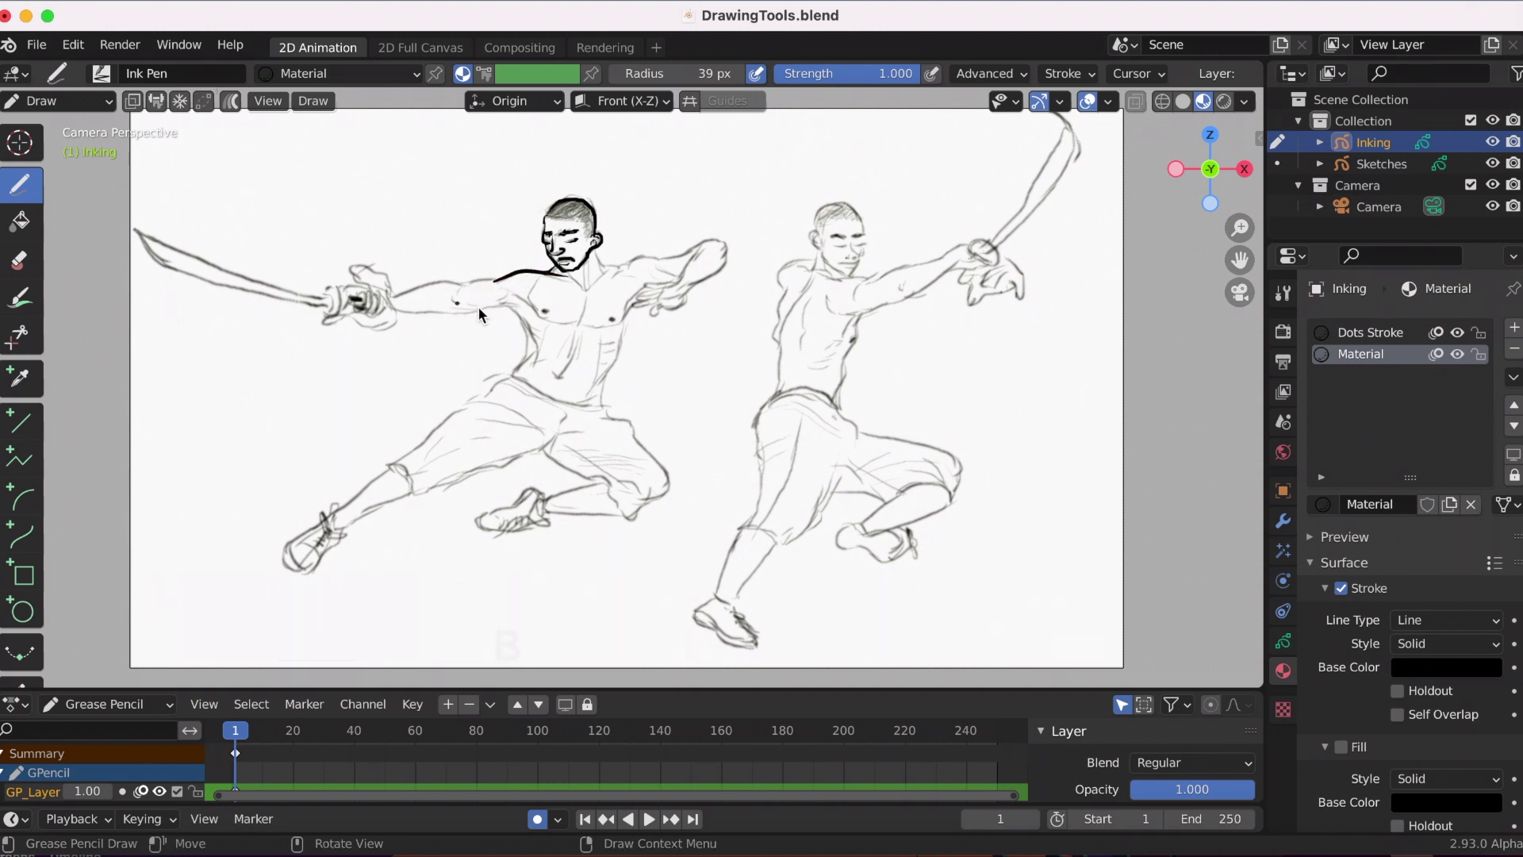
key(shift)
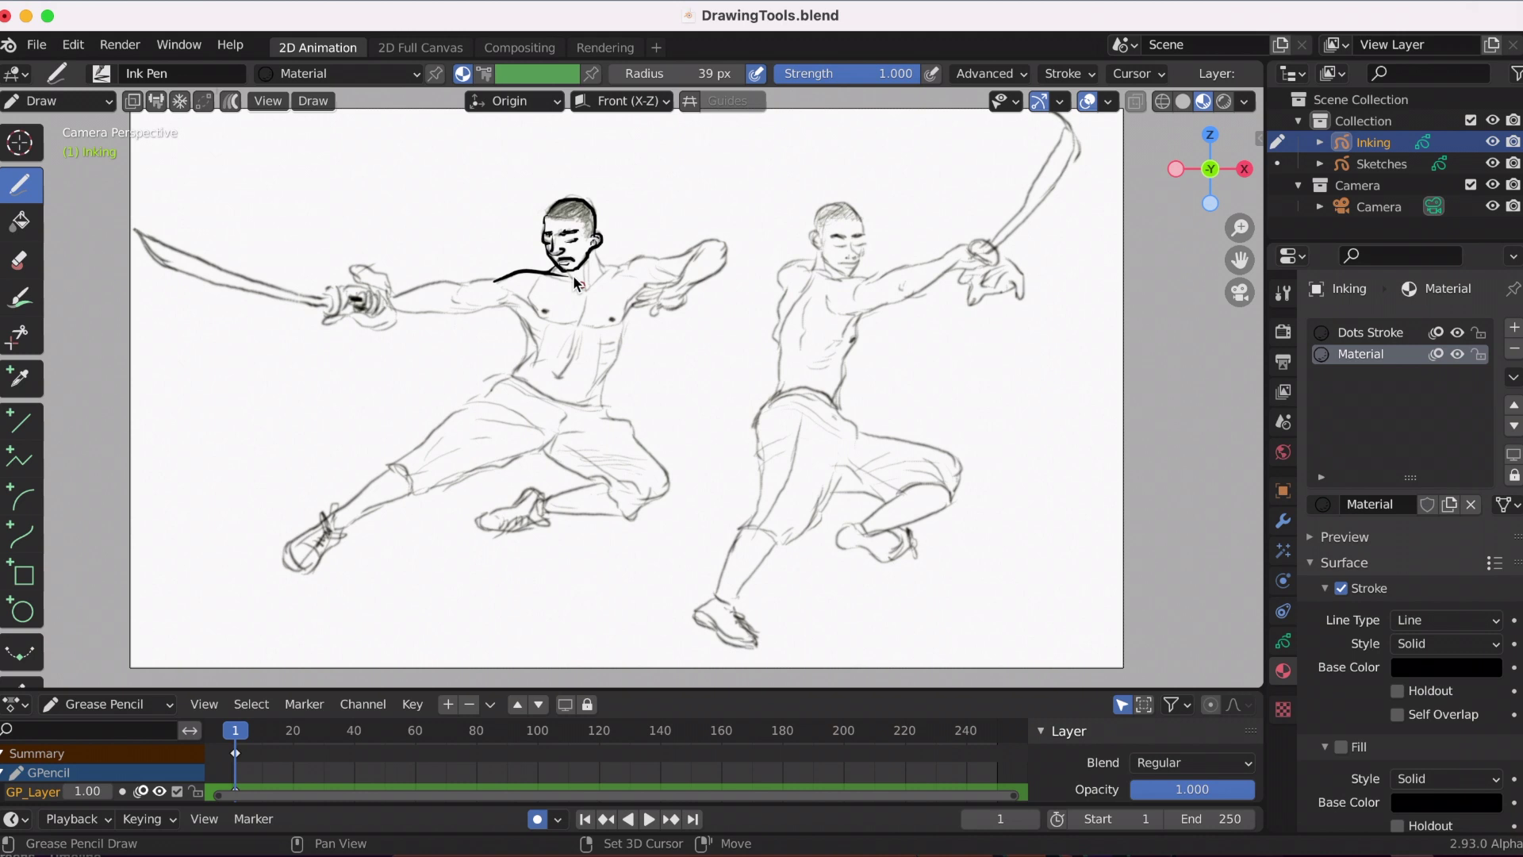
shift+click(578, 302)
key(shift)
shift+click(580, 293)
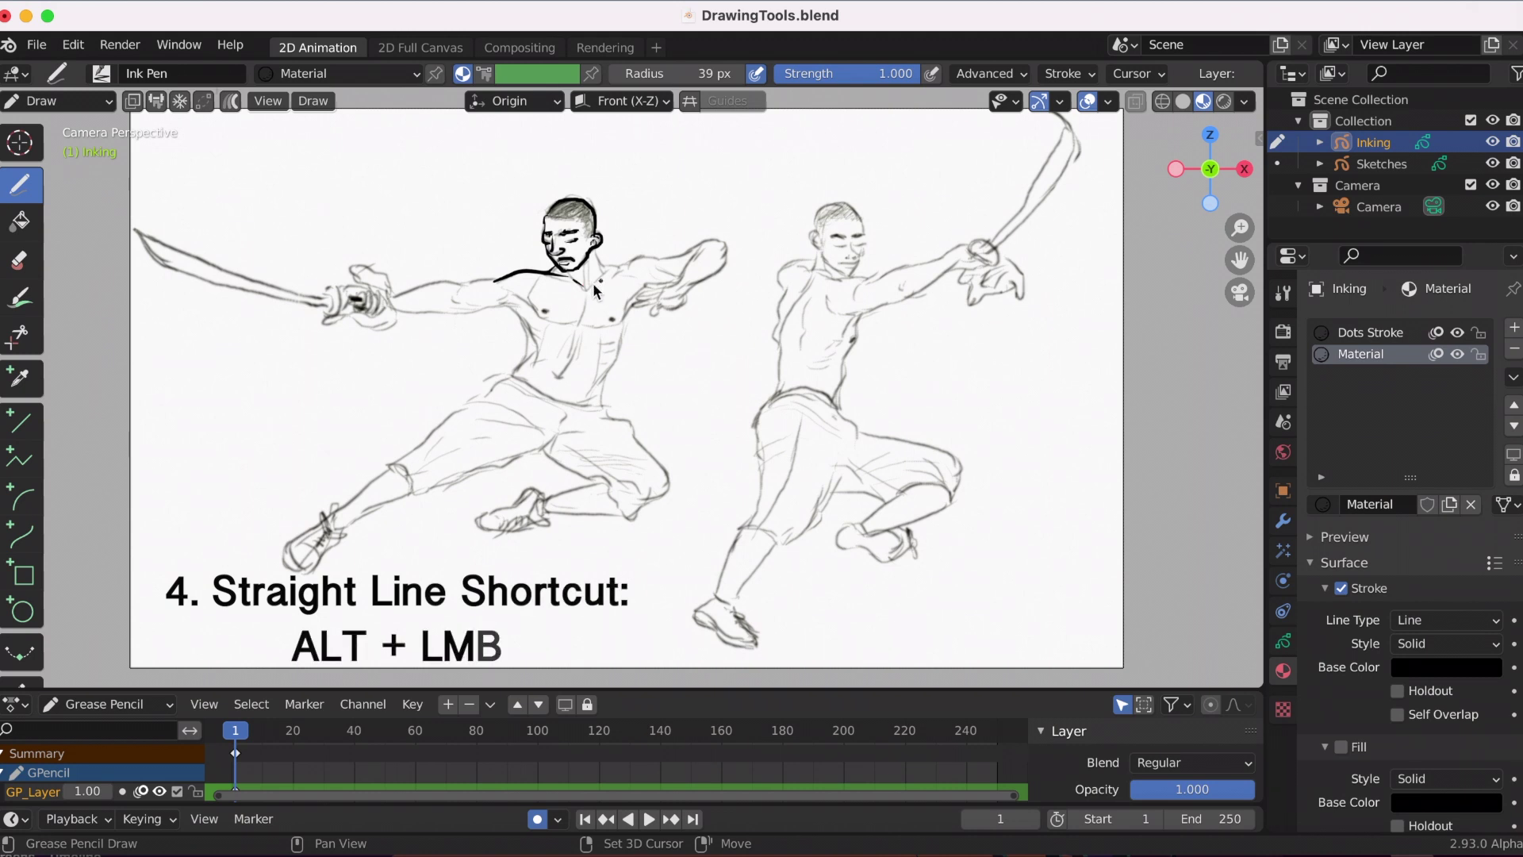
alt+drag(595, 282, 626, 267)
alt+drag(499, 279, 453, 285)
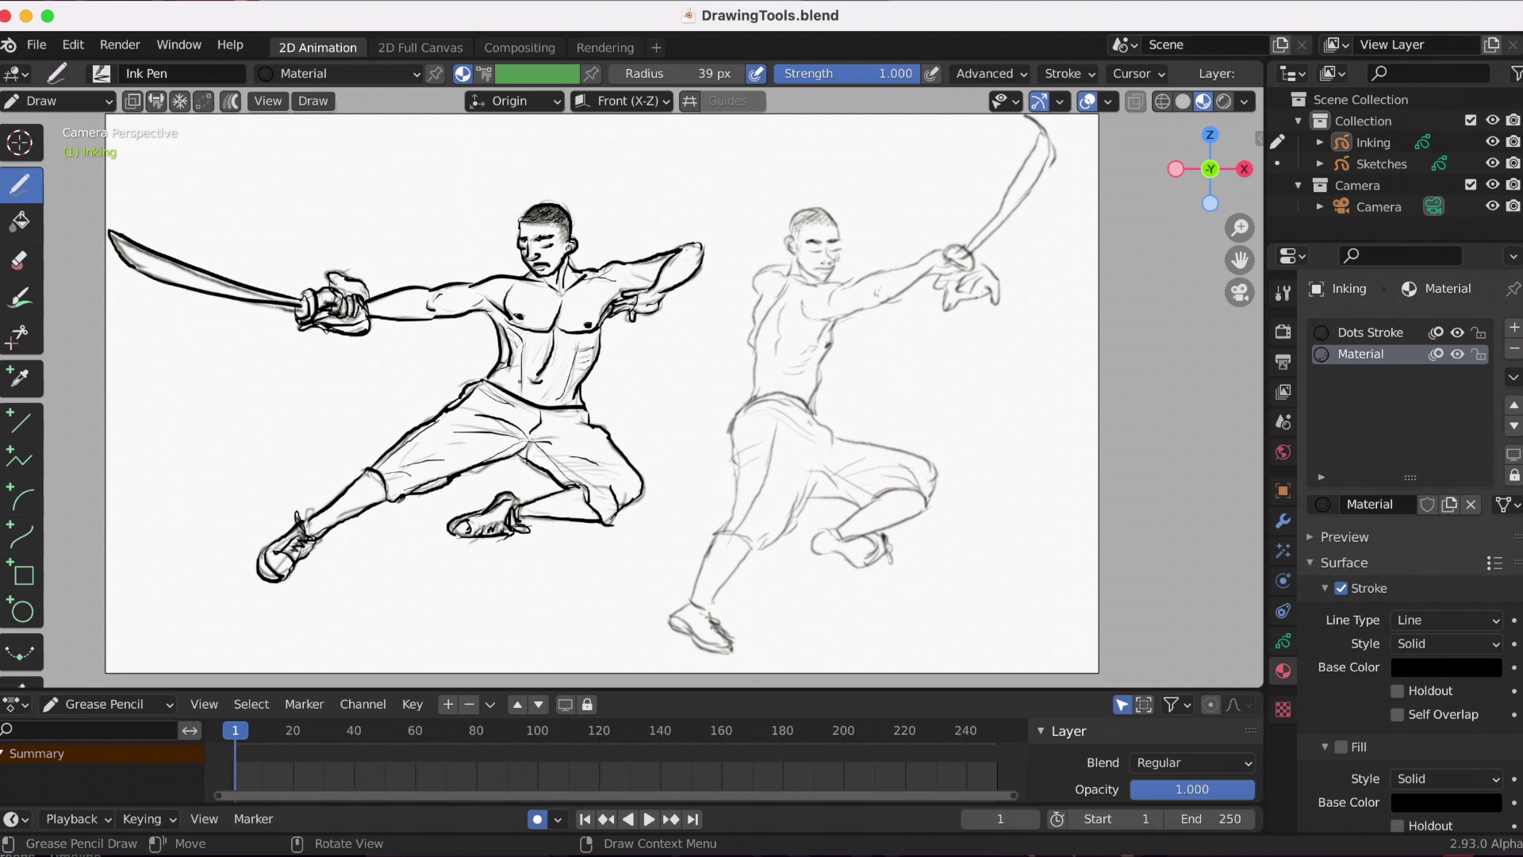
Step: Draw a straight ink line between the two fighters with the Line tool
click(24, 424)
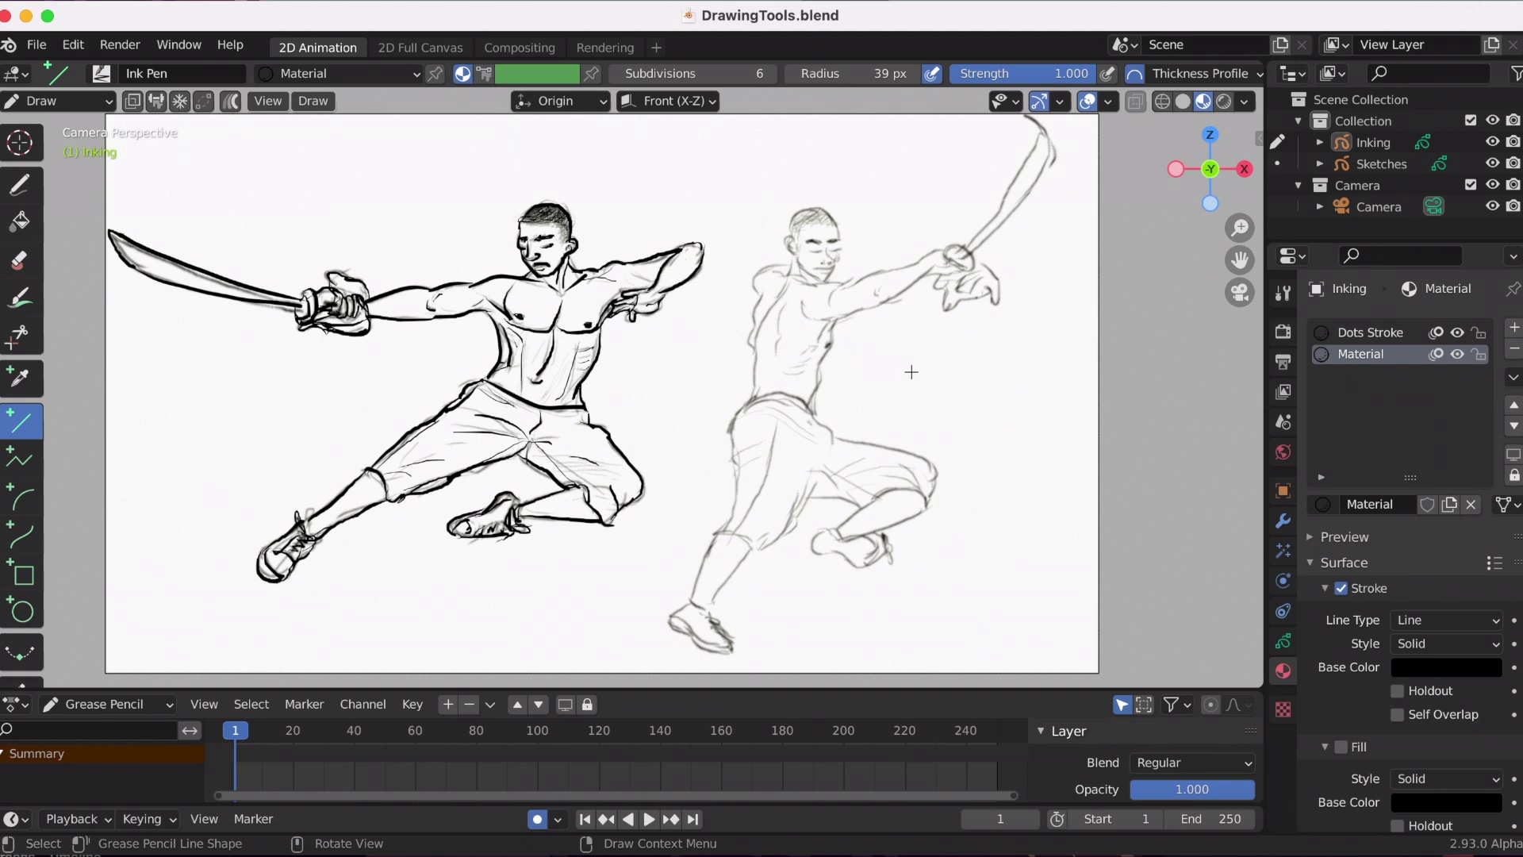
mouse_move(699, 351)
mouse_down()
mouse_move(711, 462)
mouse_move(668, 523)
mouse_up()
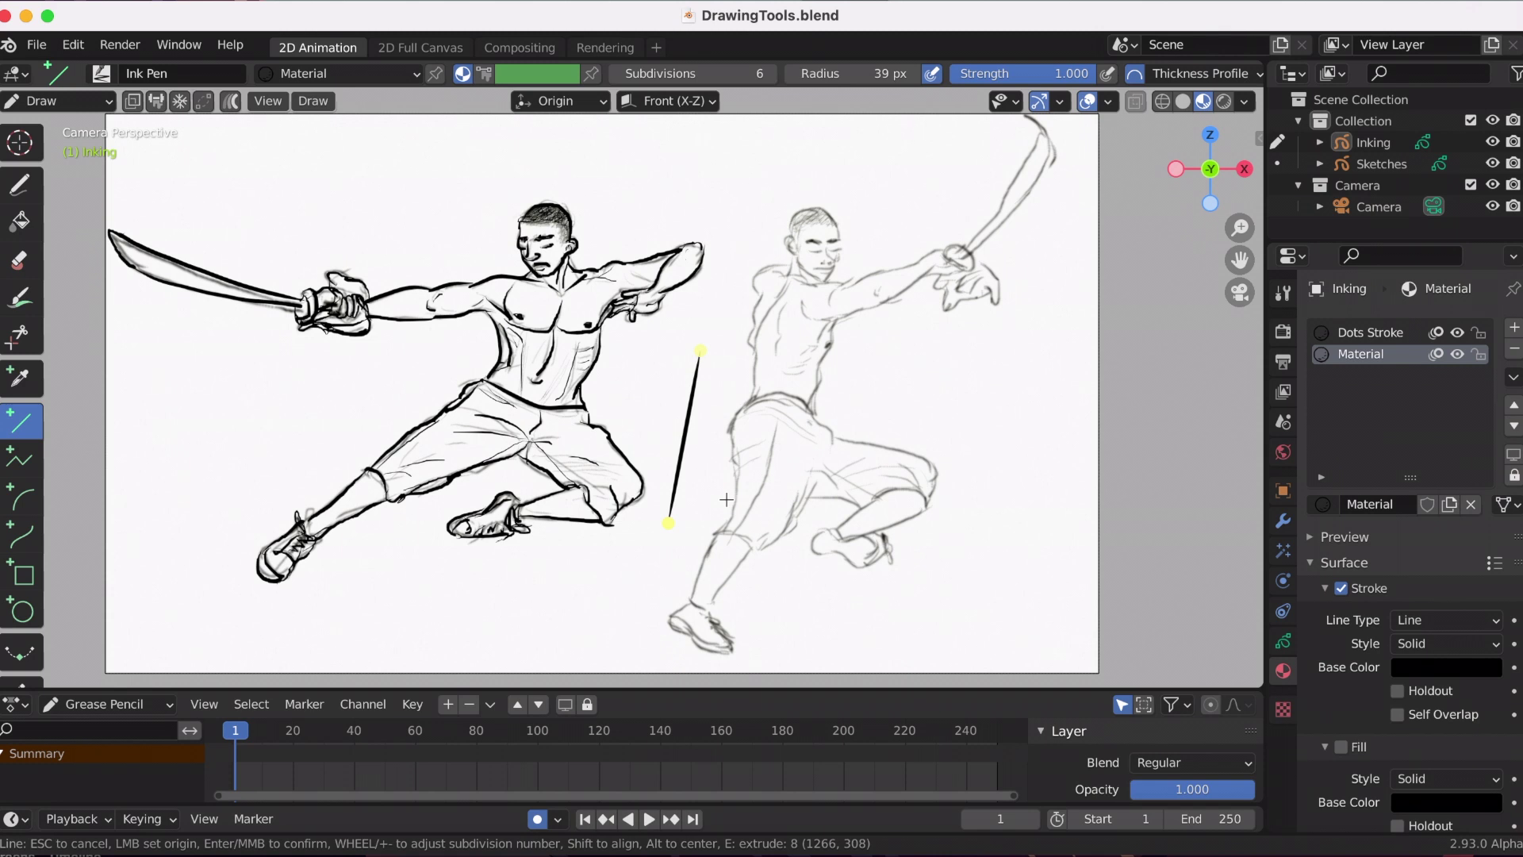
key(Return)
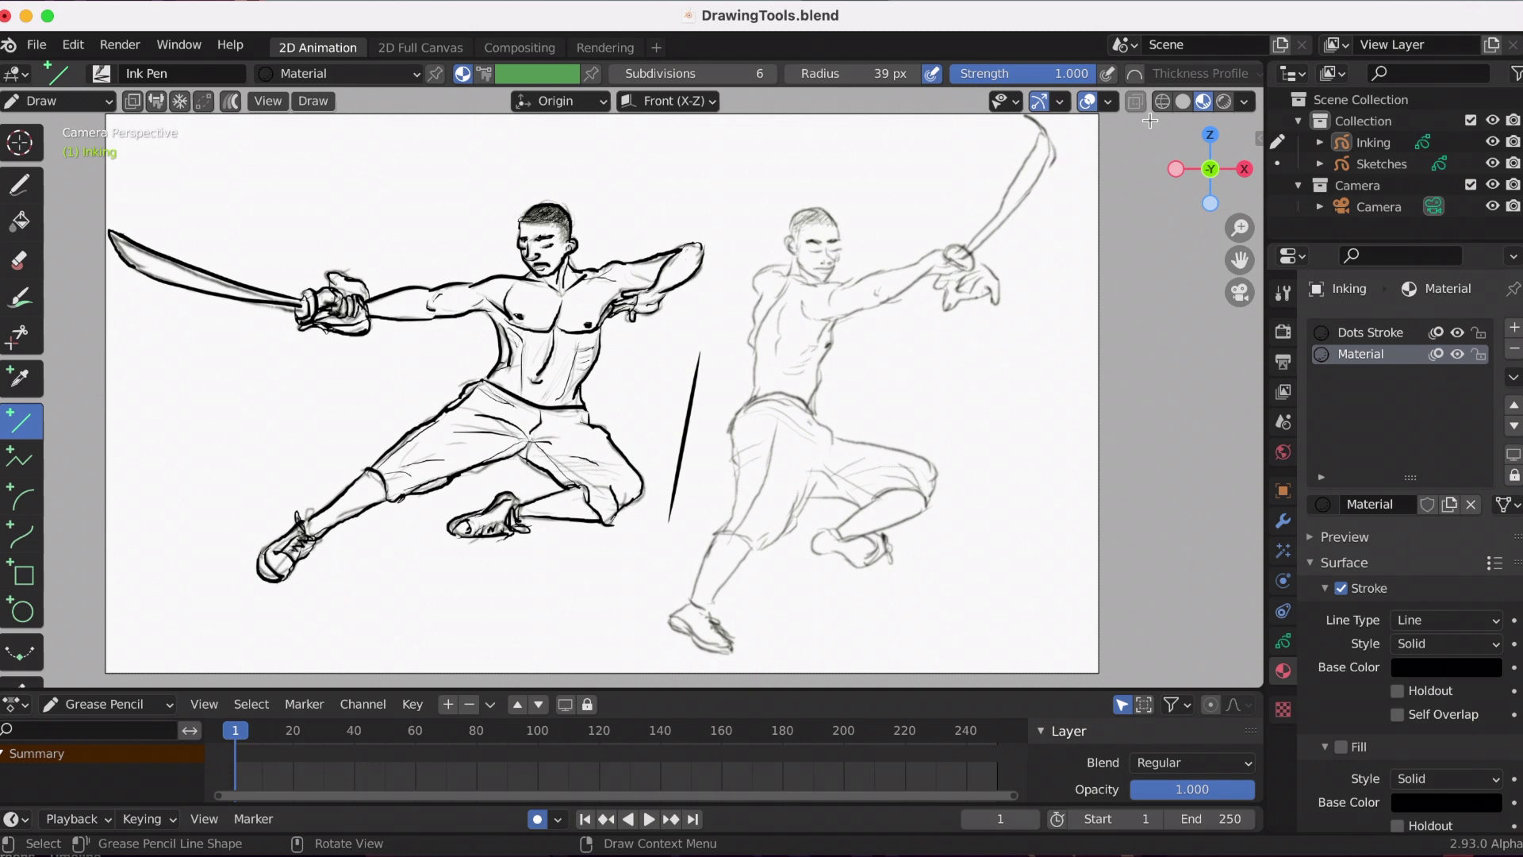
Step: Enable the line thickness profile, lower its peak to half, and draw a test line
click(1135, 73)
click(1200, 73)
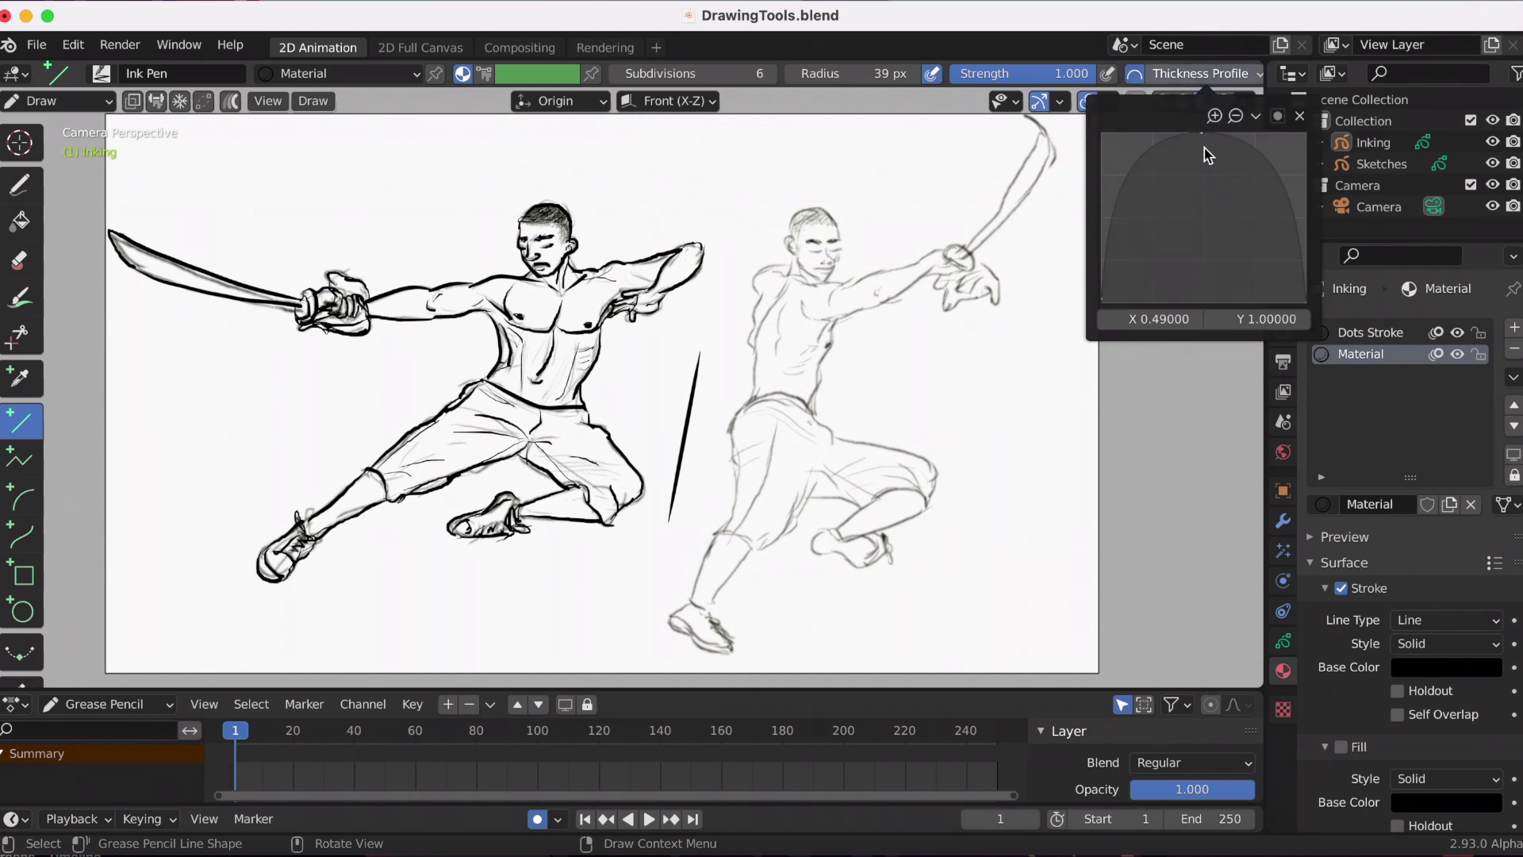
drag(1204, 136, 1200, 217)
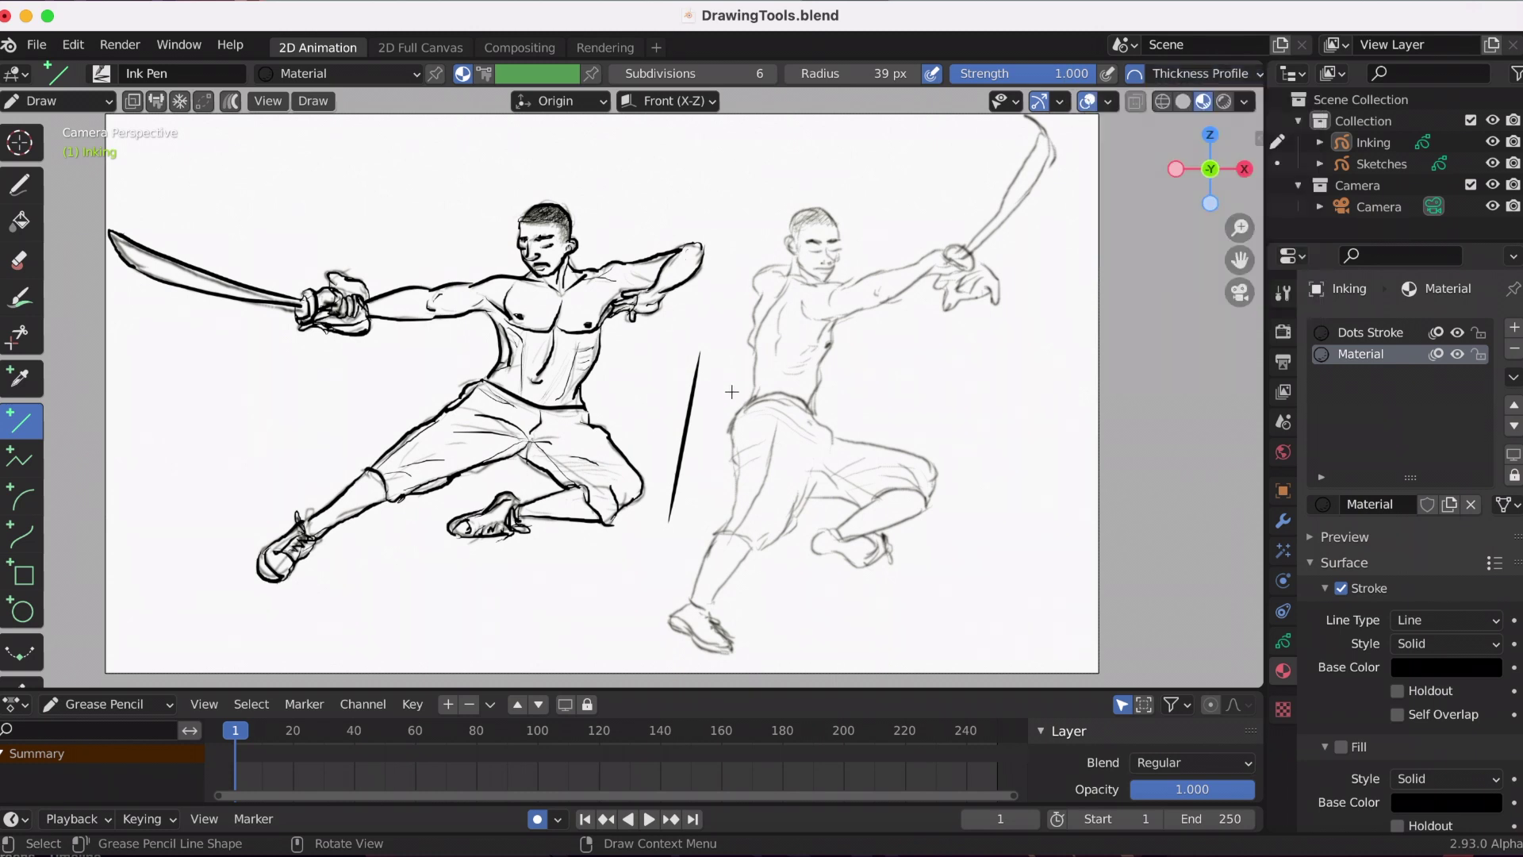
drag(734, 361, 692, 530)
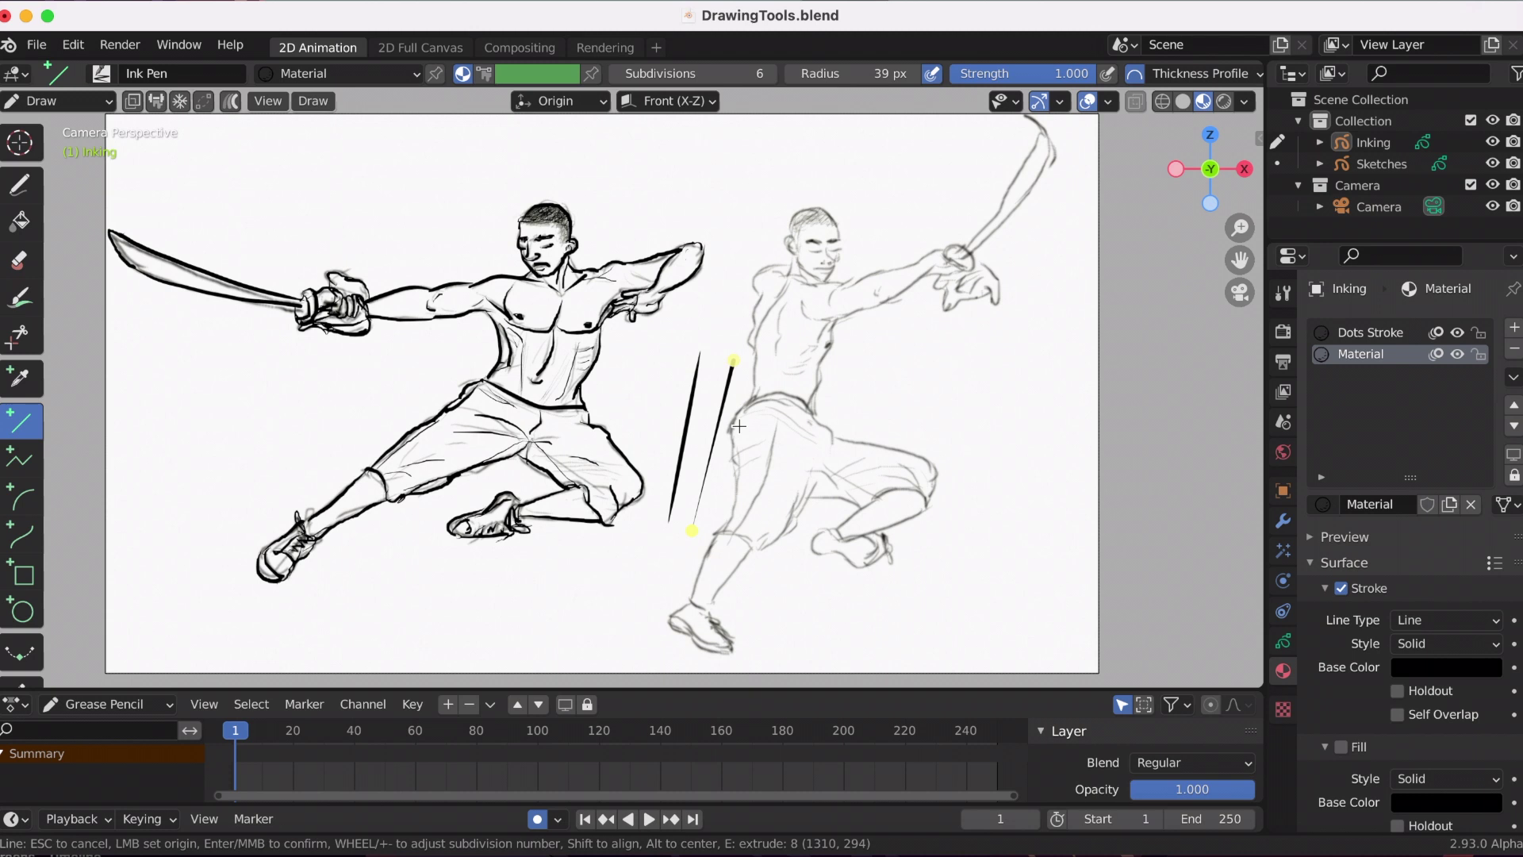
key(Return)
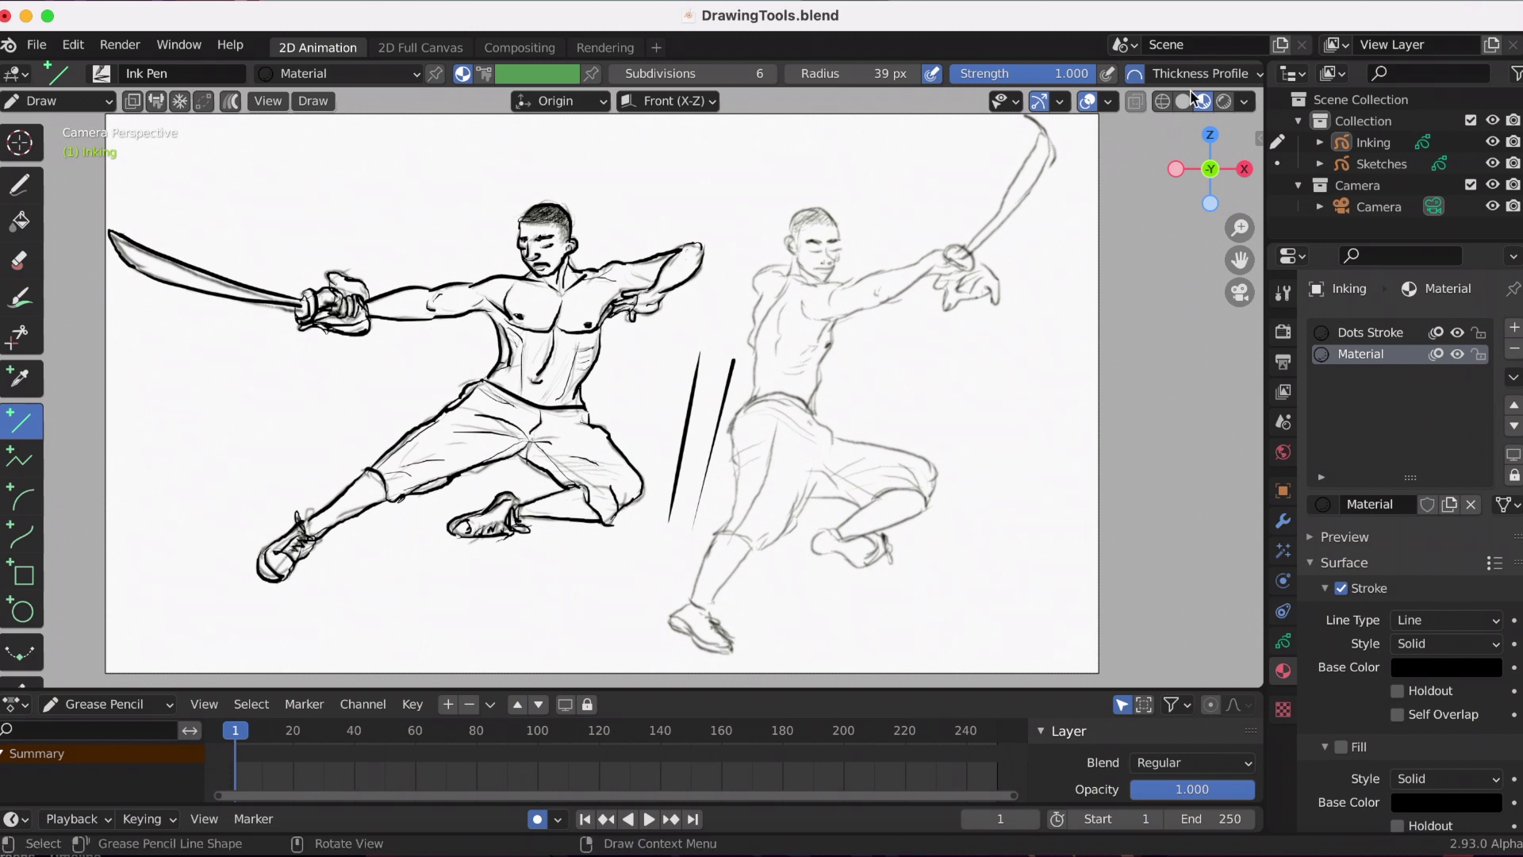
Step: Set the profile to start at zero and end at full thickness, then draw a test line
click(1211, 74)
drag(1102, 144, 1102, 302)
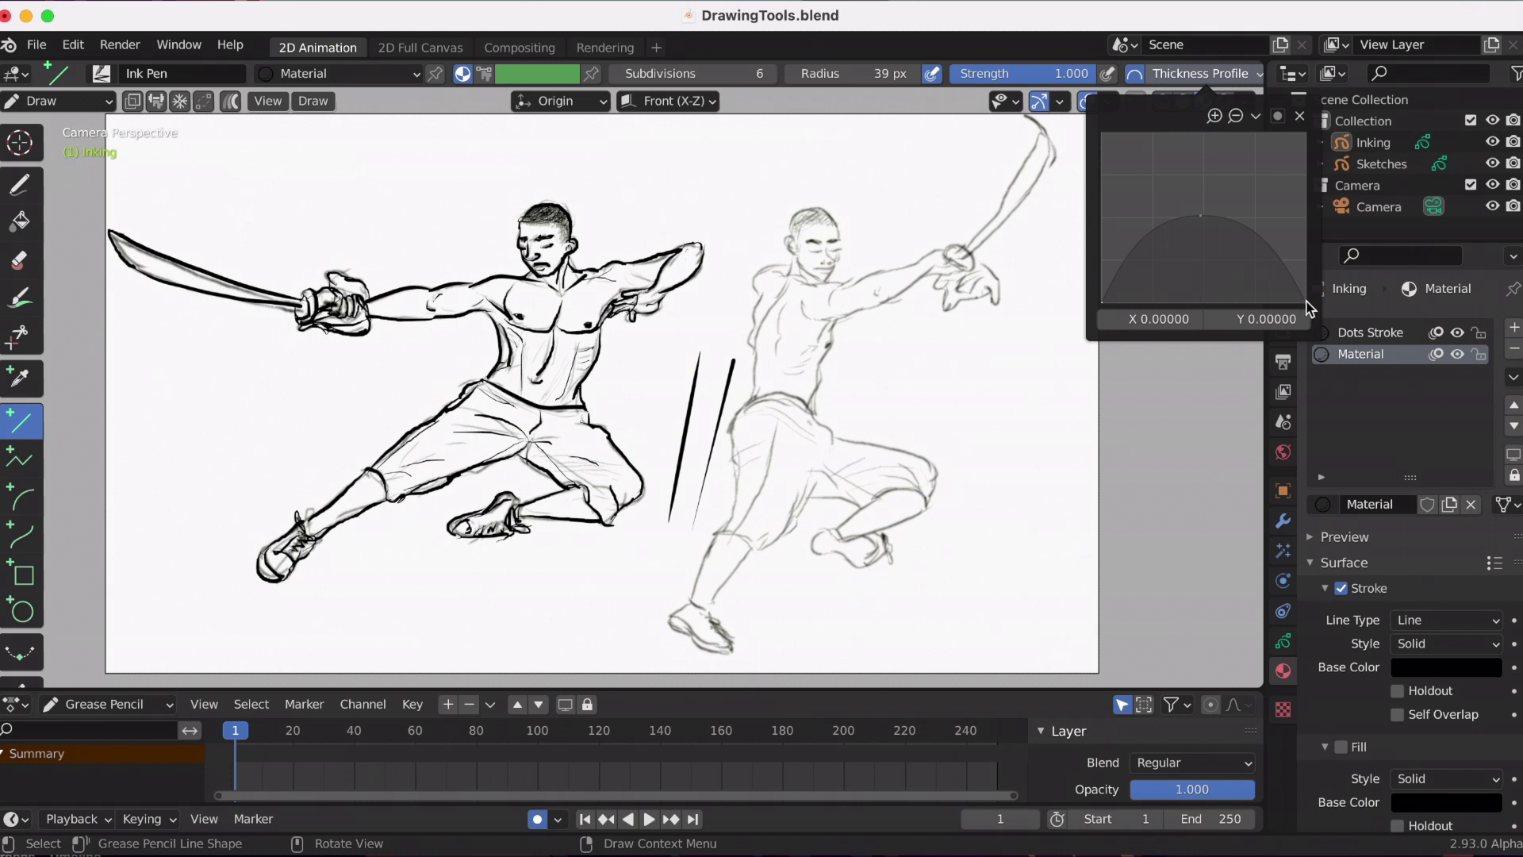
drag(1305, 302, 1333, 99)
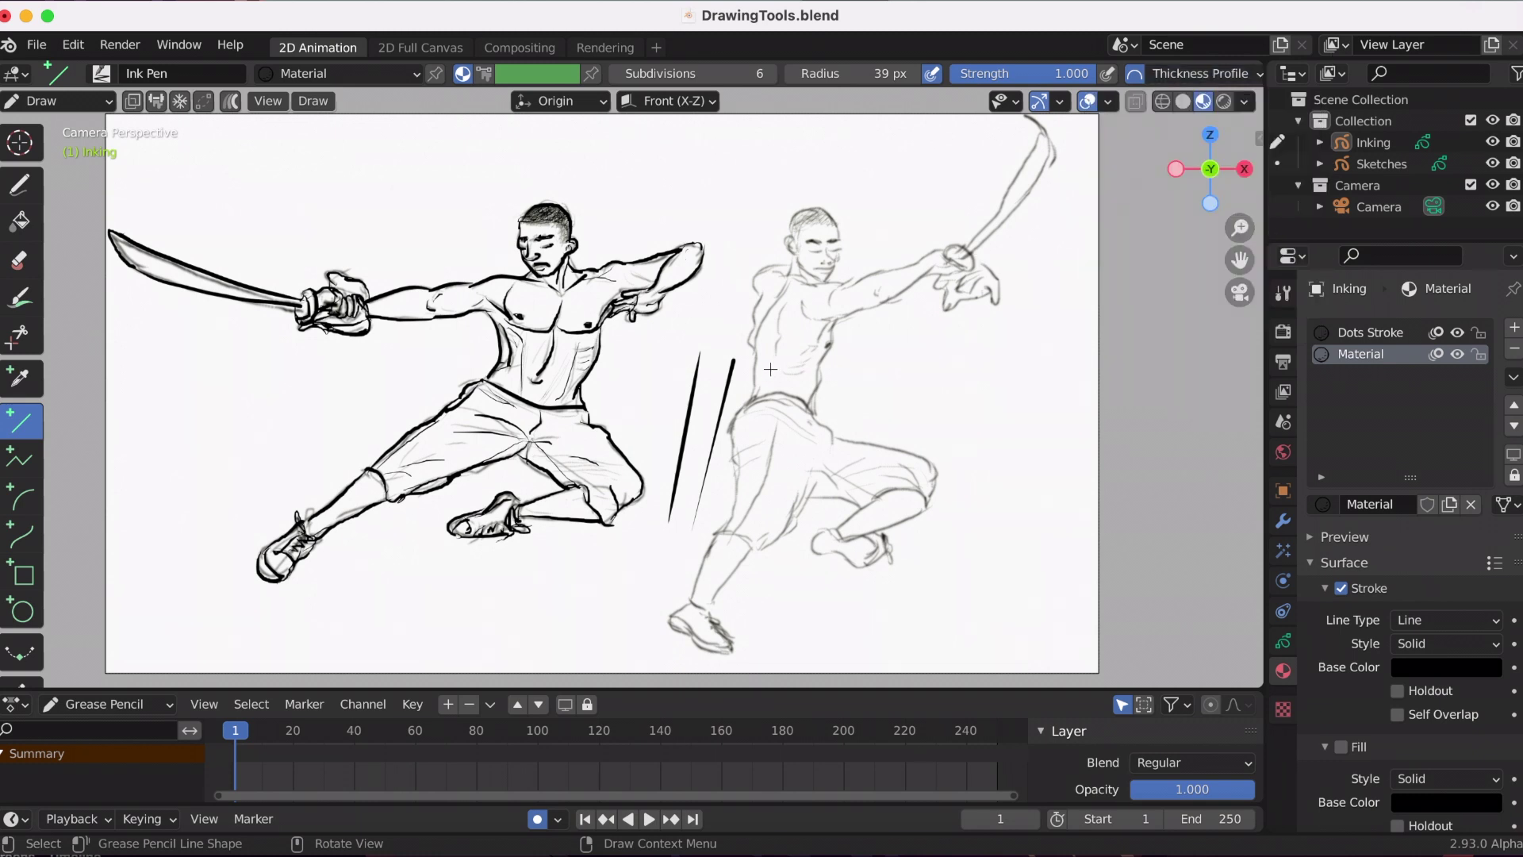
drag(771, 365, 726, 524)
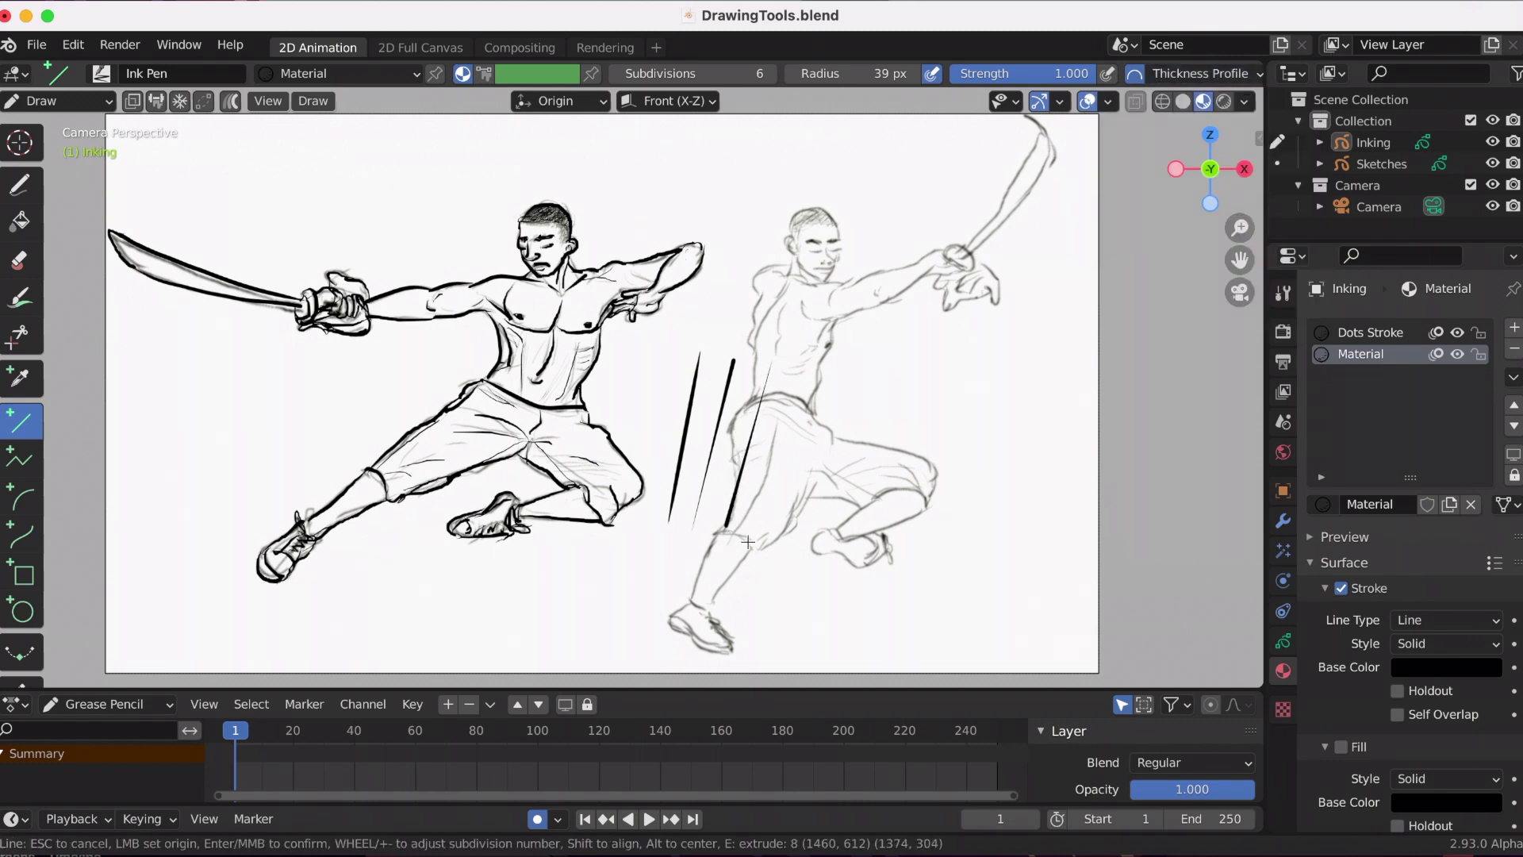
key(Return)
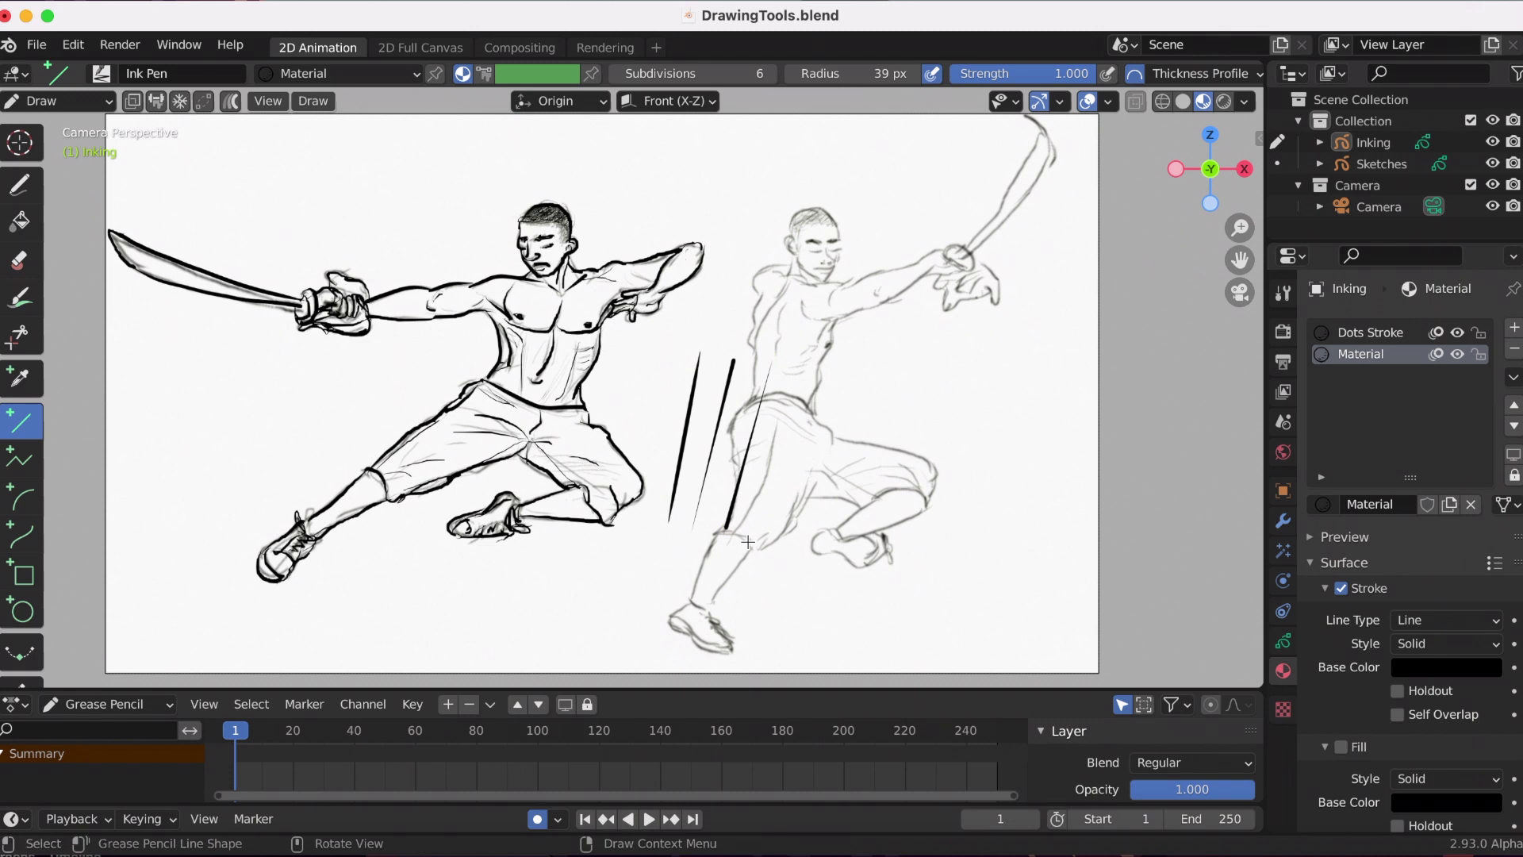
Step: Flatten the profile to about half thickness throughout and draw another test stroke
click(1190, 73)
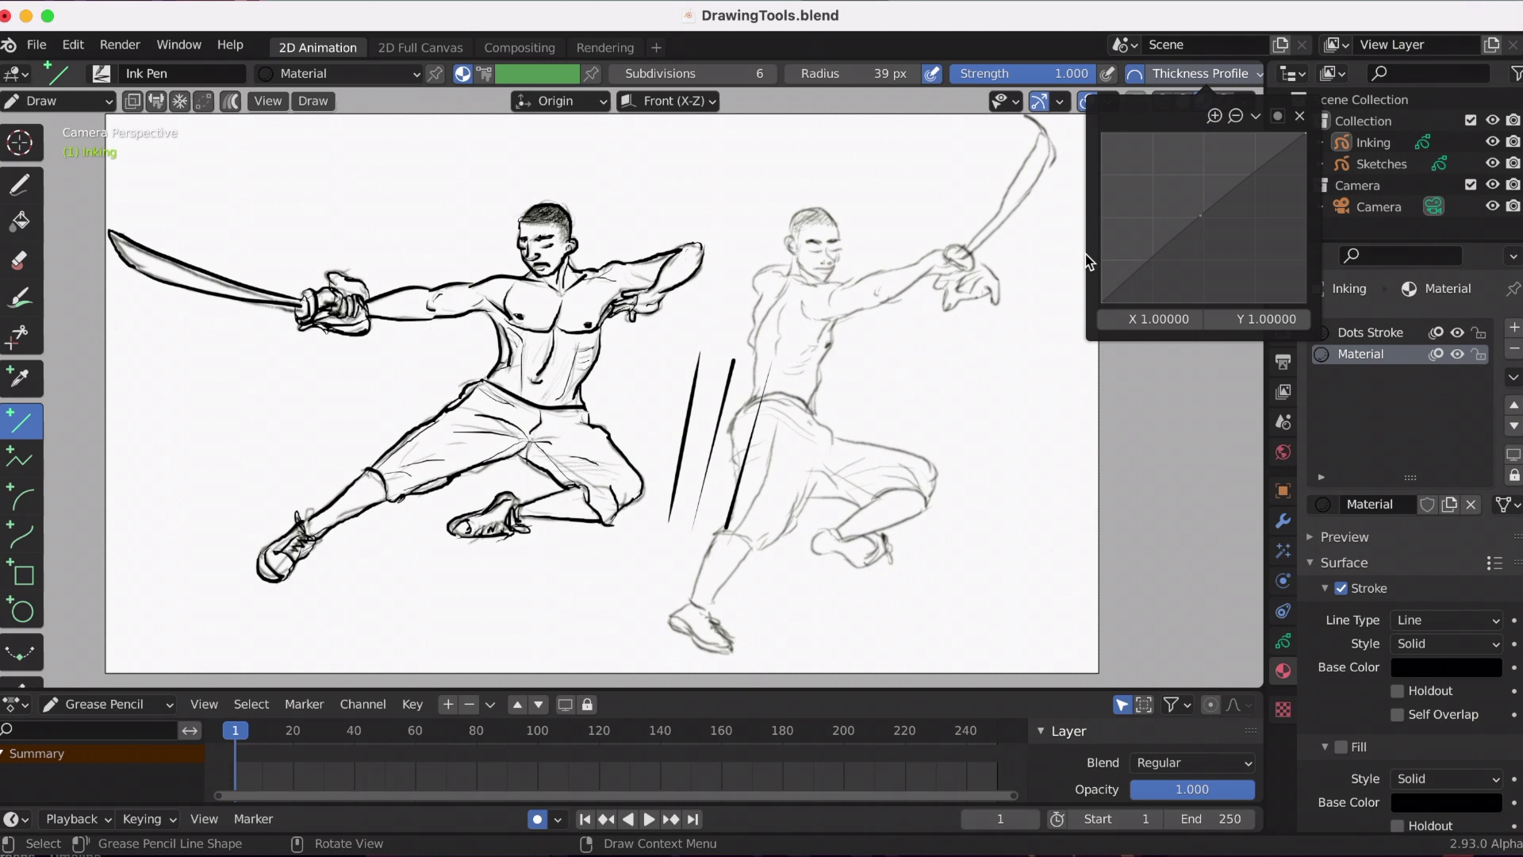
drag(1104, 296, 1088, 215)
drag(1304, 134, 1311, 222)
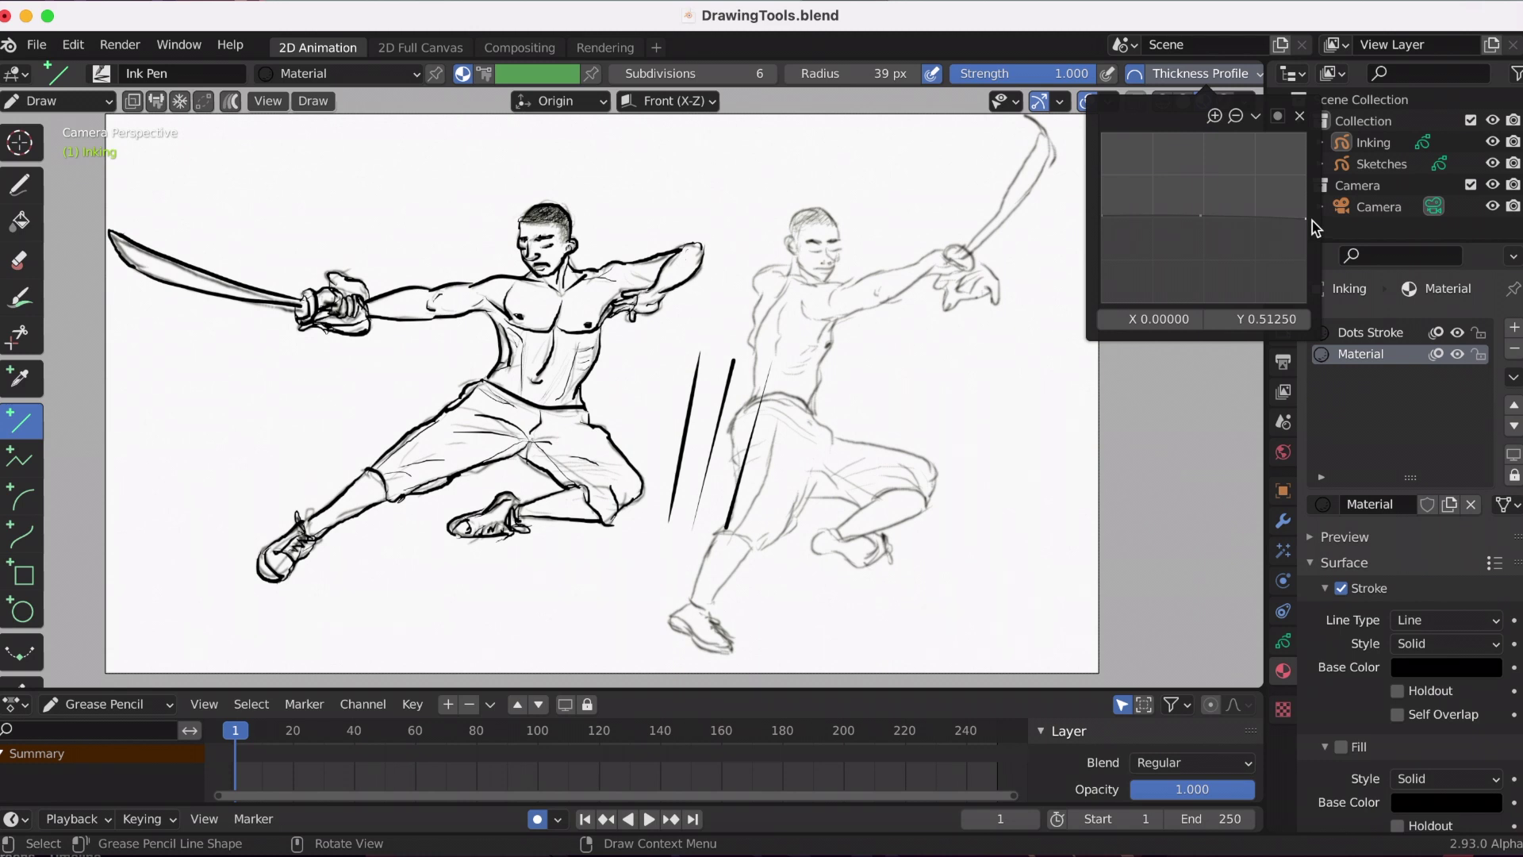
click(1200, 217)
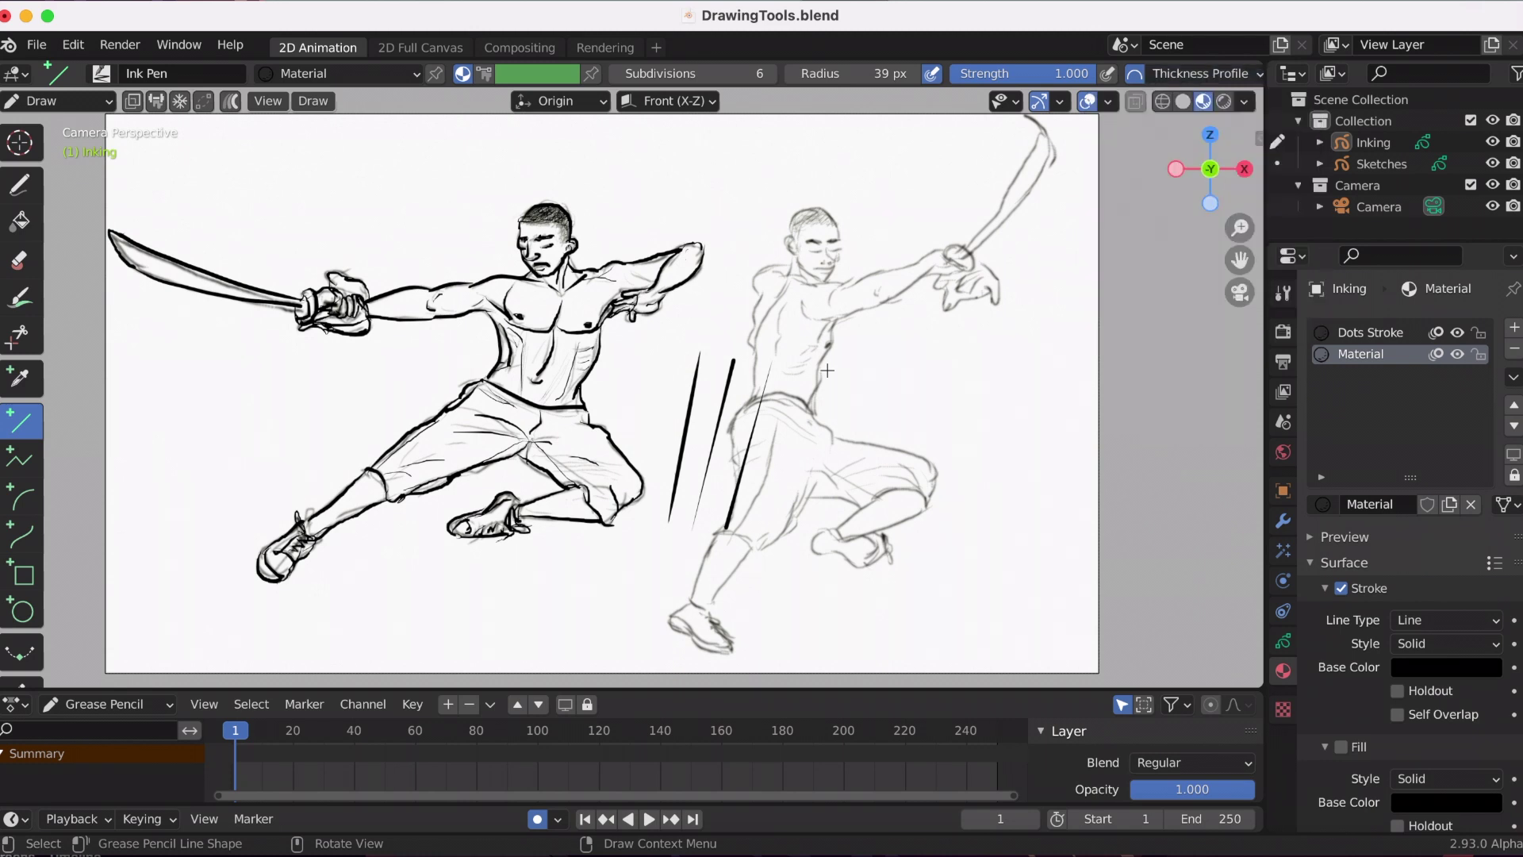
drag(827, 370, 776, 547)
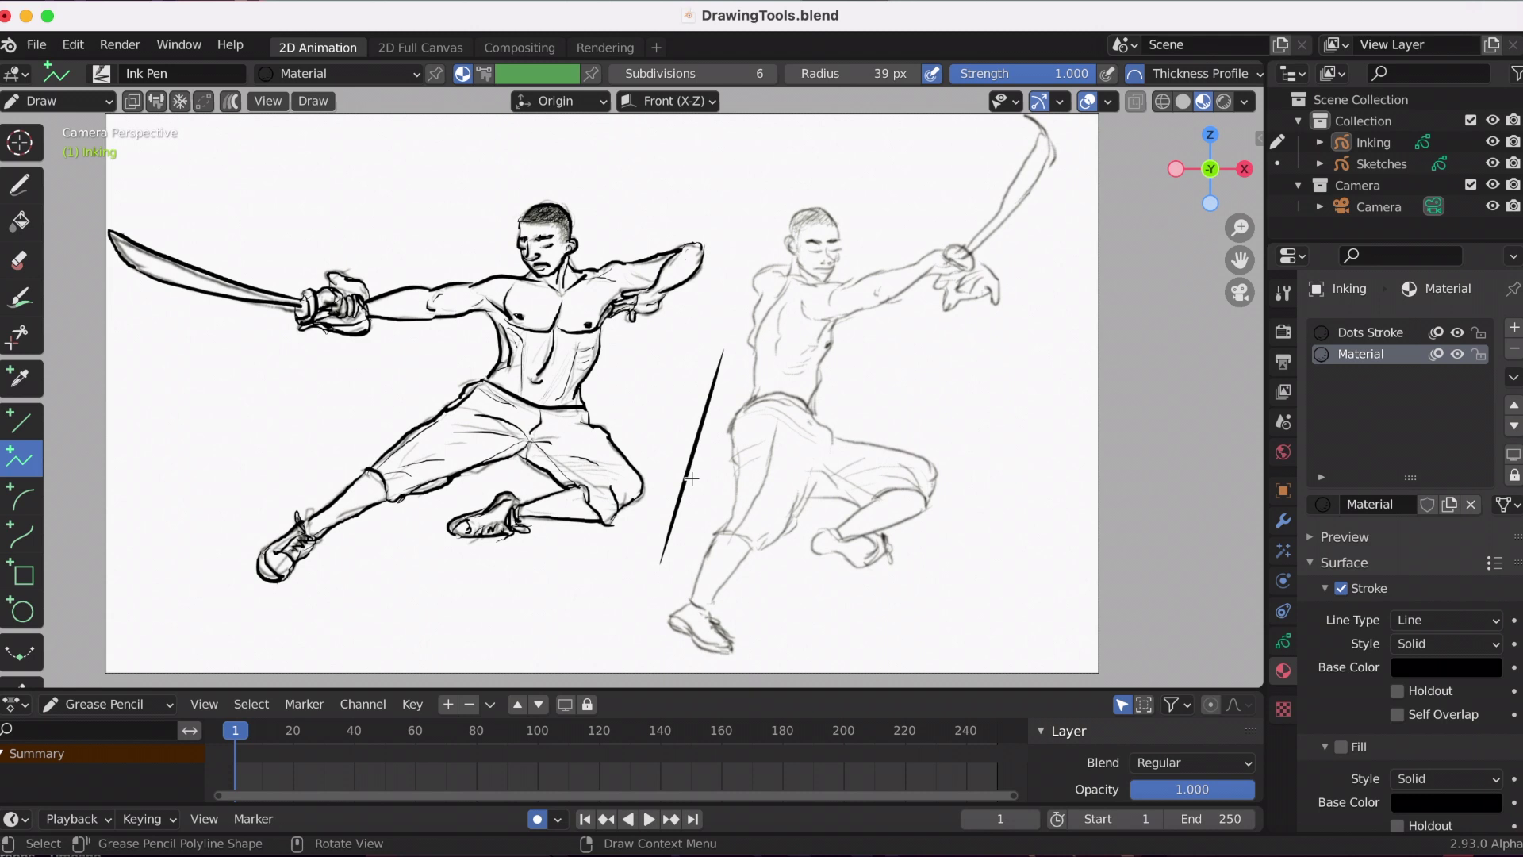
Step: Undo the test stroke, then draw a bent Curve stroke along the right fighter's thigh and extrude it upward
key(ctrl+z)
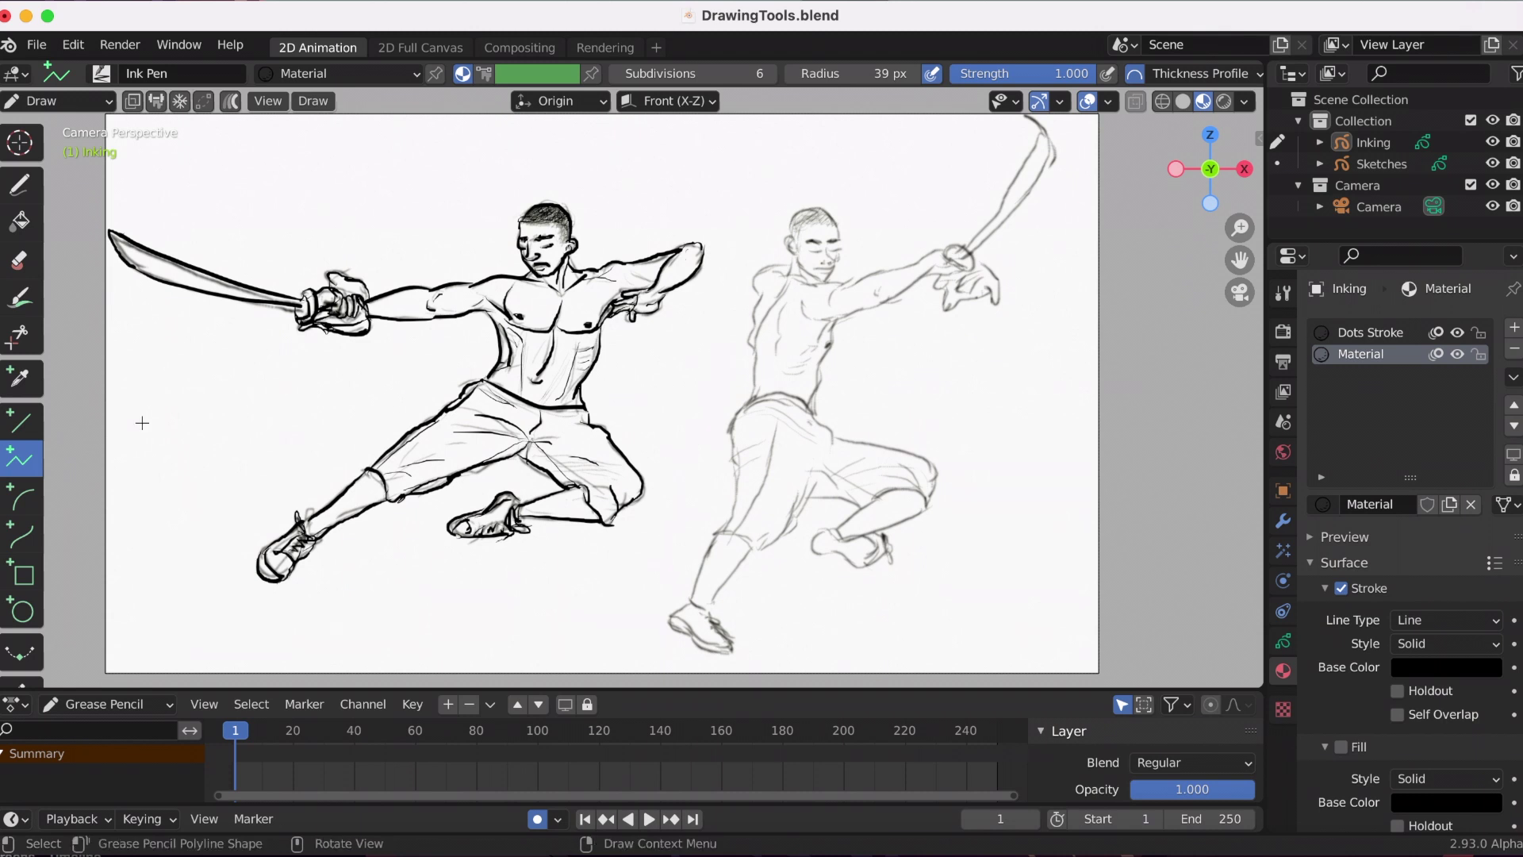
click(22, 535)
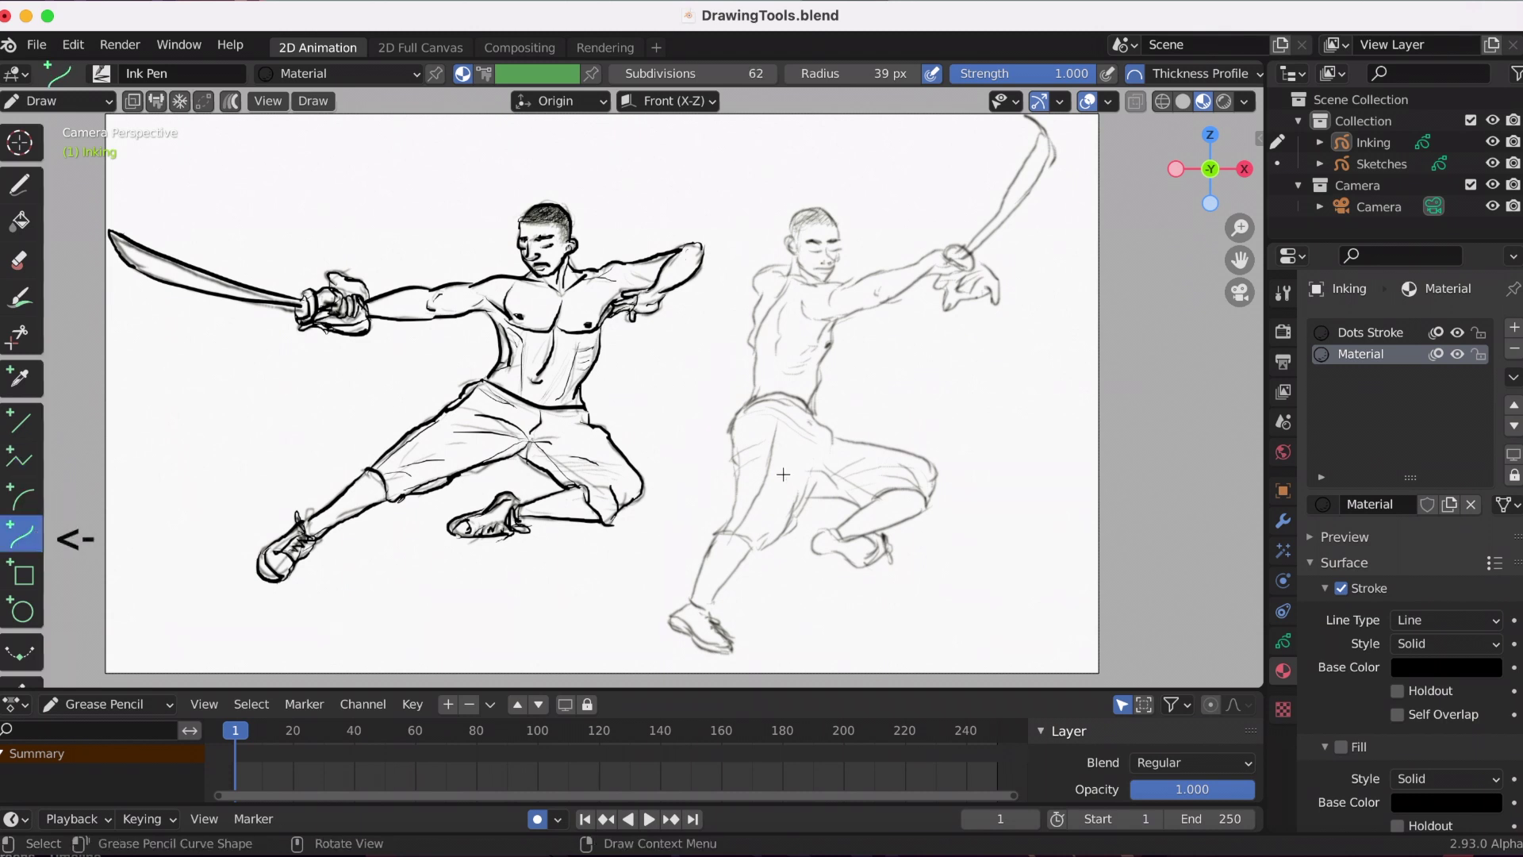
drag(713, 533, 737, 414)
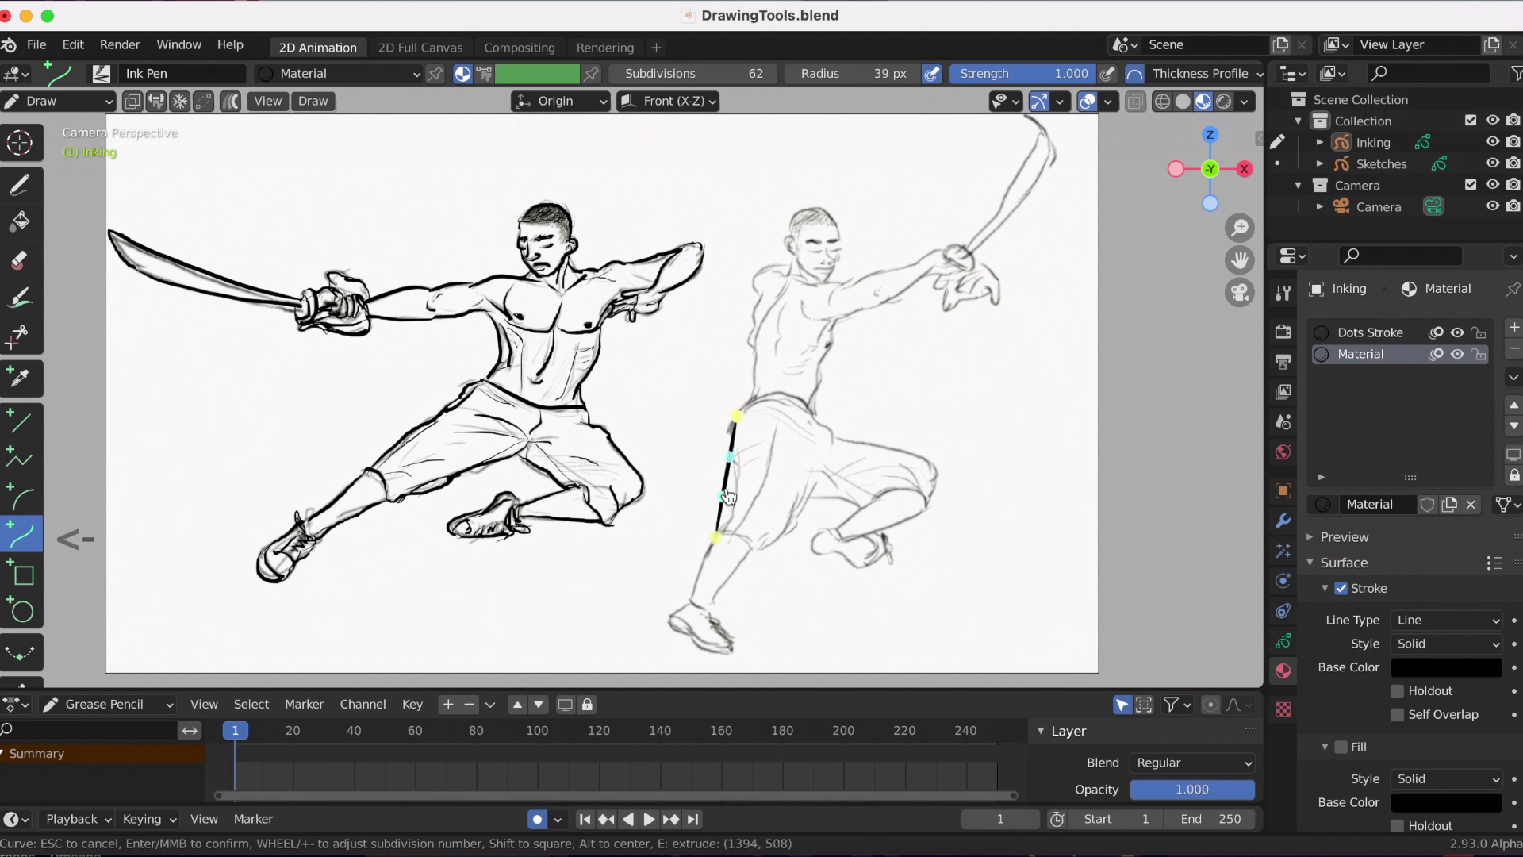
mouse_move(736, 496)
mouse_down()
mouse_move(752, 501)
mouse_move(722, 460)
mouse_move(732, 422)
mouse_up()
key(e)
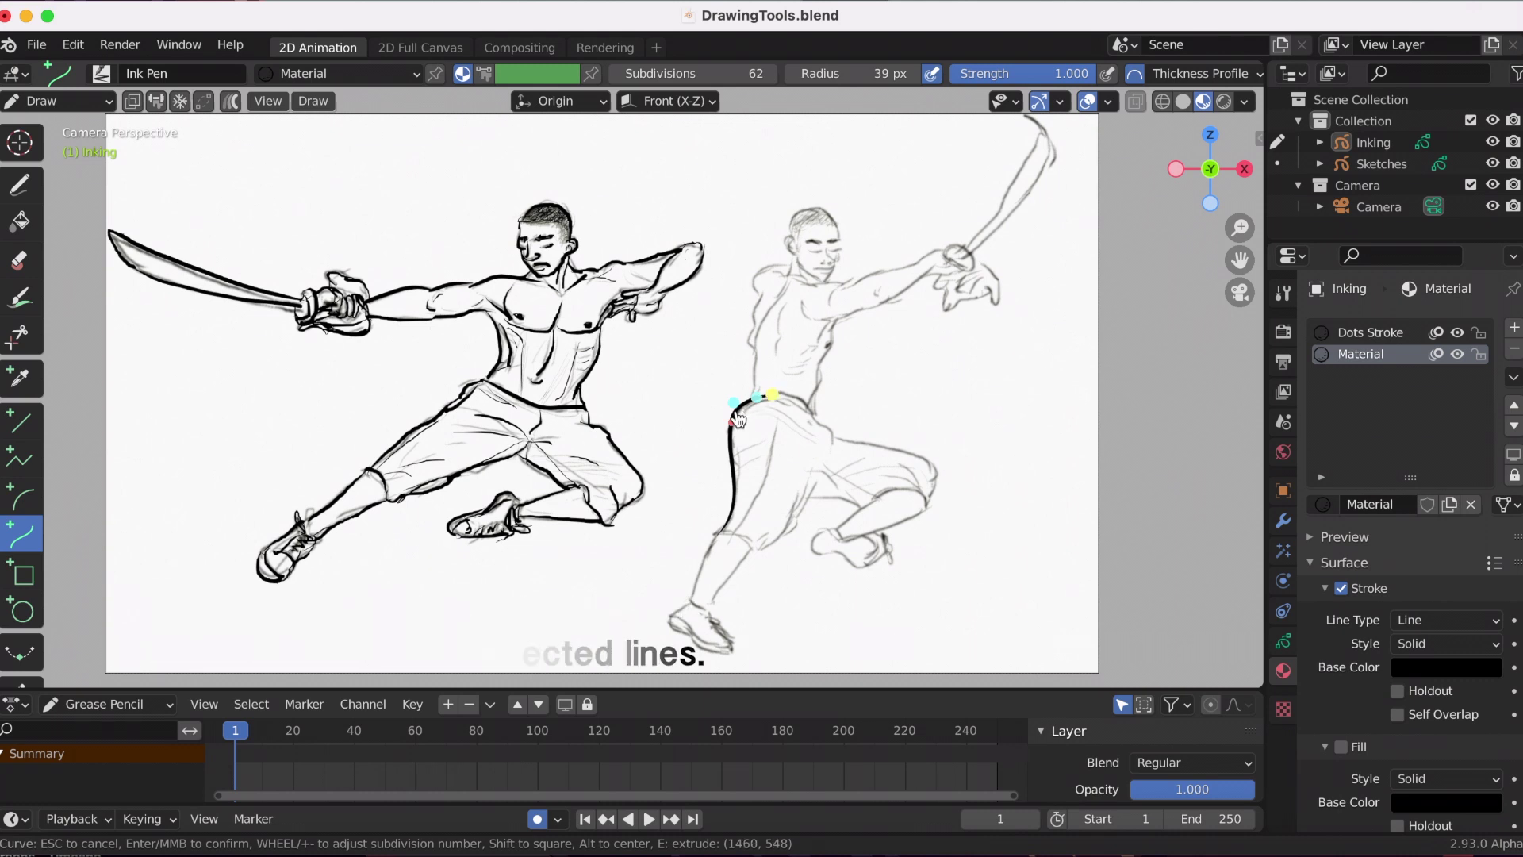
Step: Extend the ink curve across the waistband, bend it to follow the shorts, and confirm it
drag(738, 415, 741, 419)
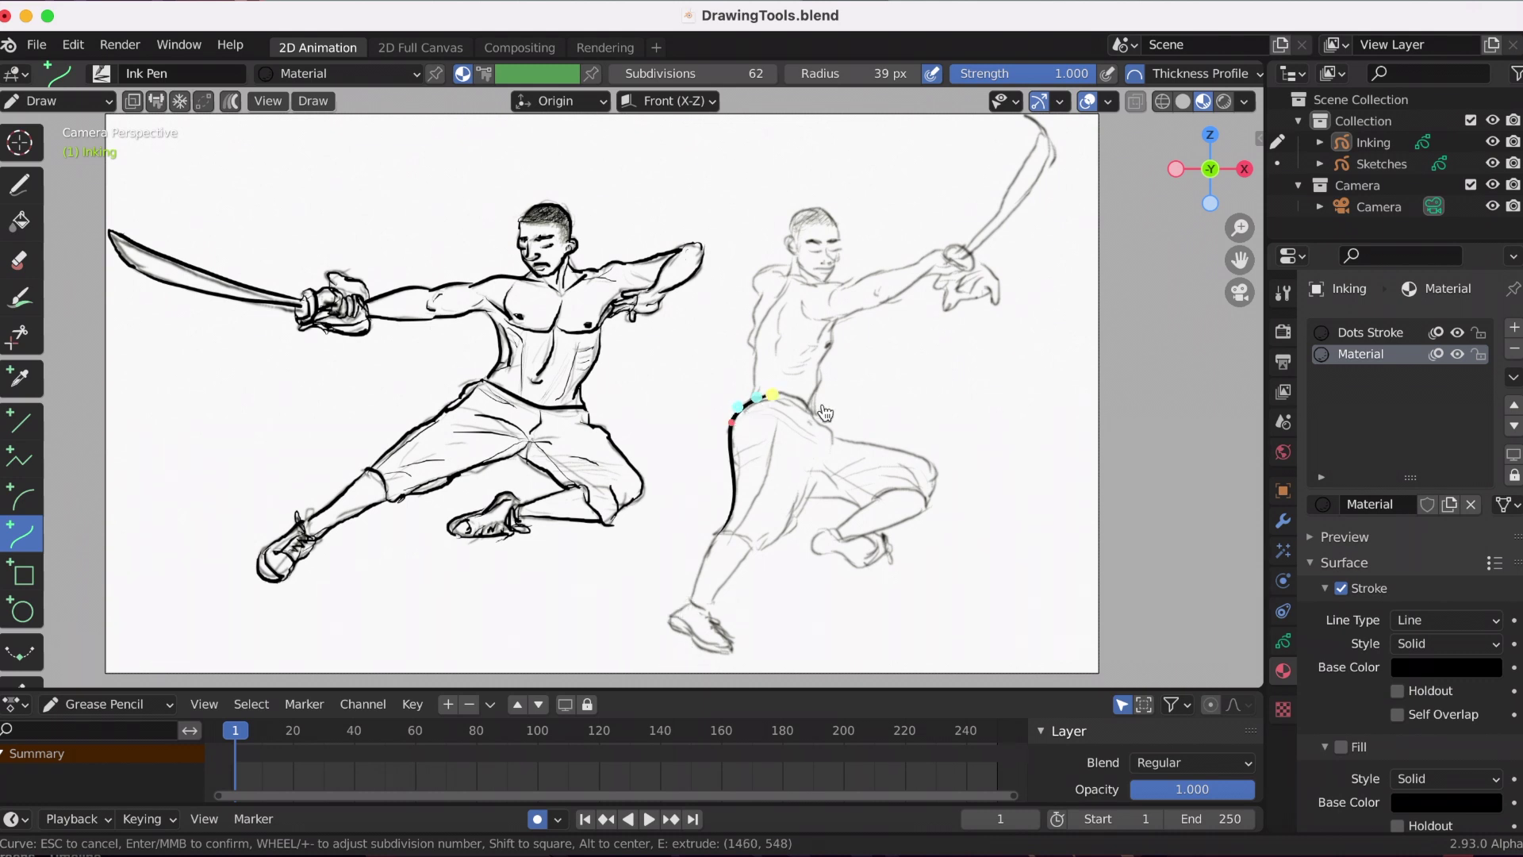
key(e)
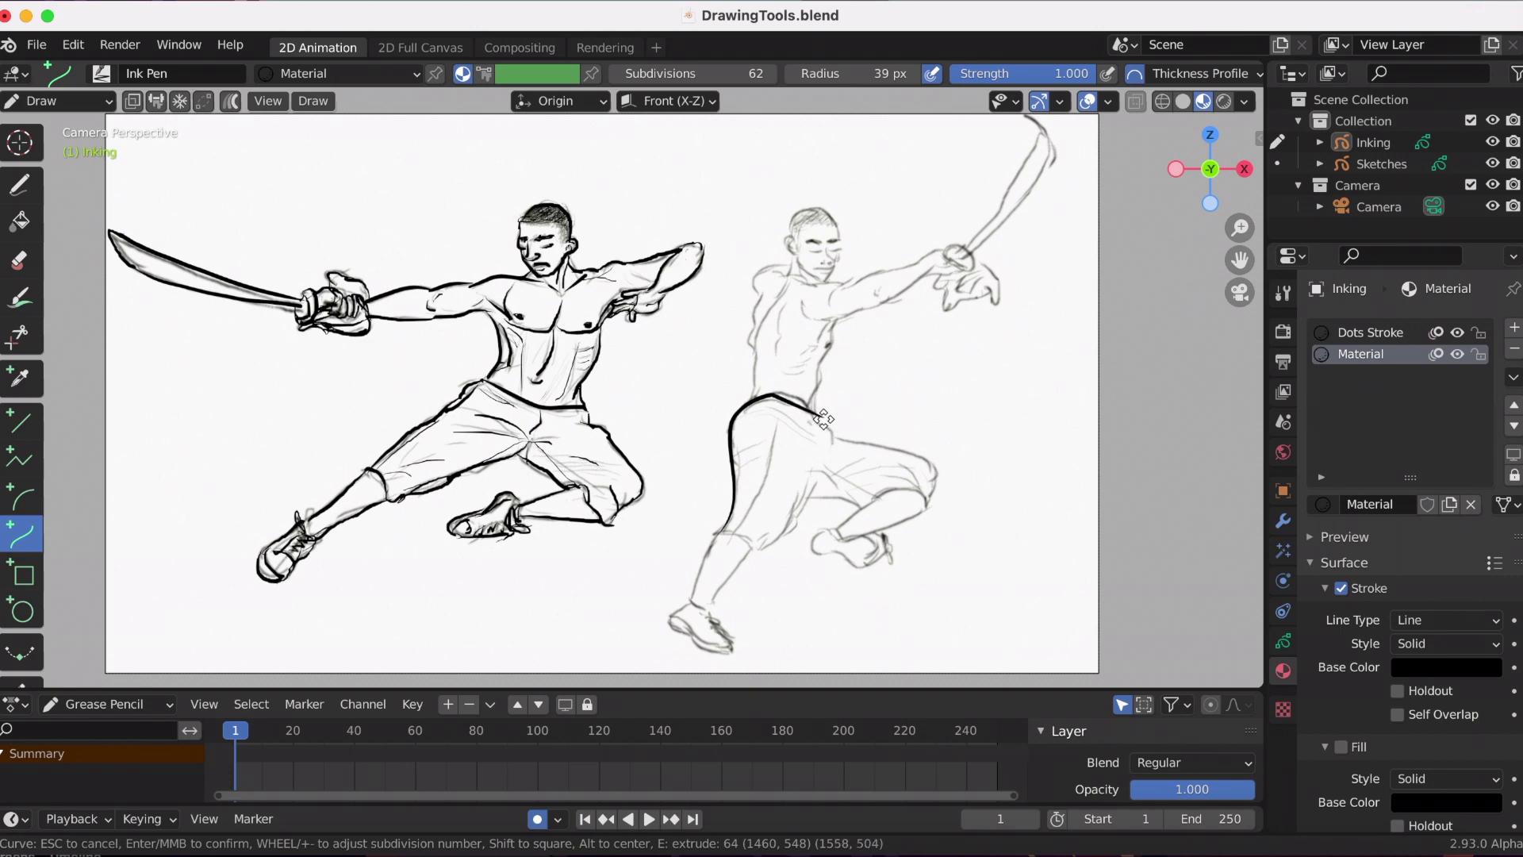
click(822, 423)
drag(797, 389, 816, 418)
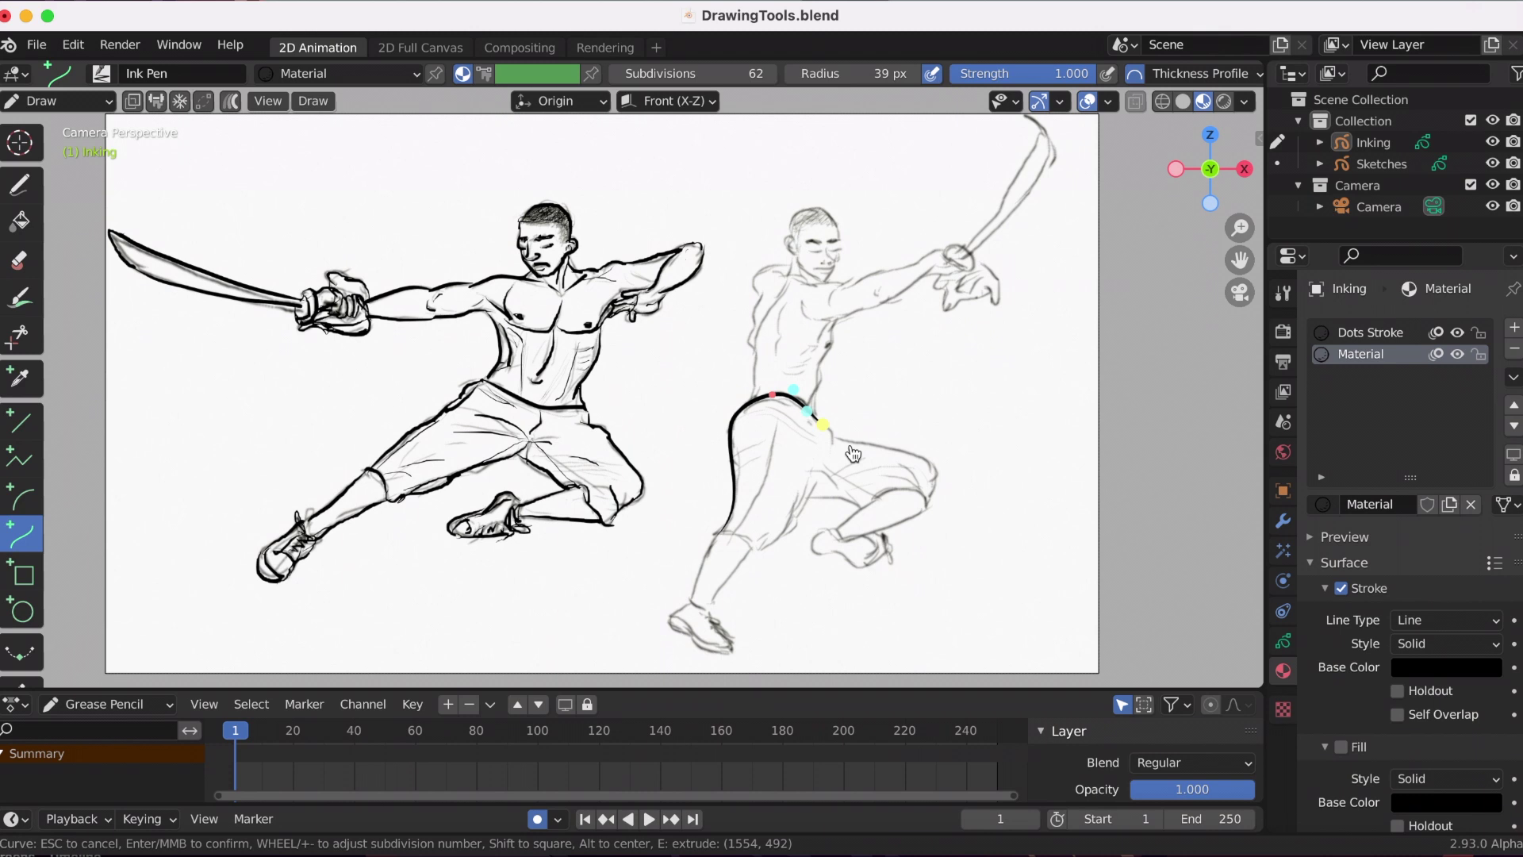
key(Return)
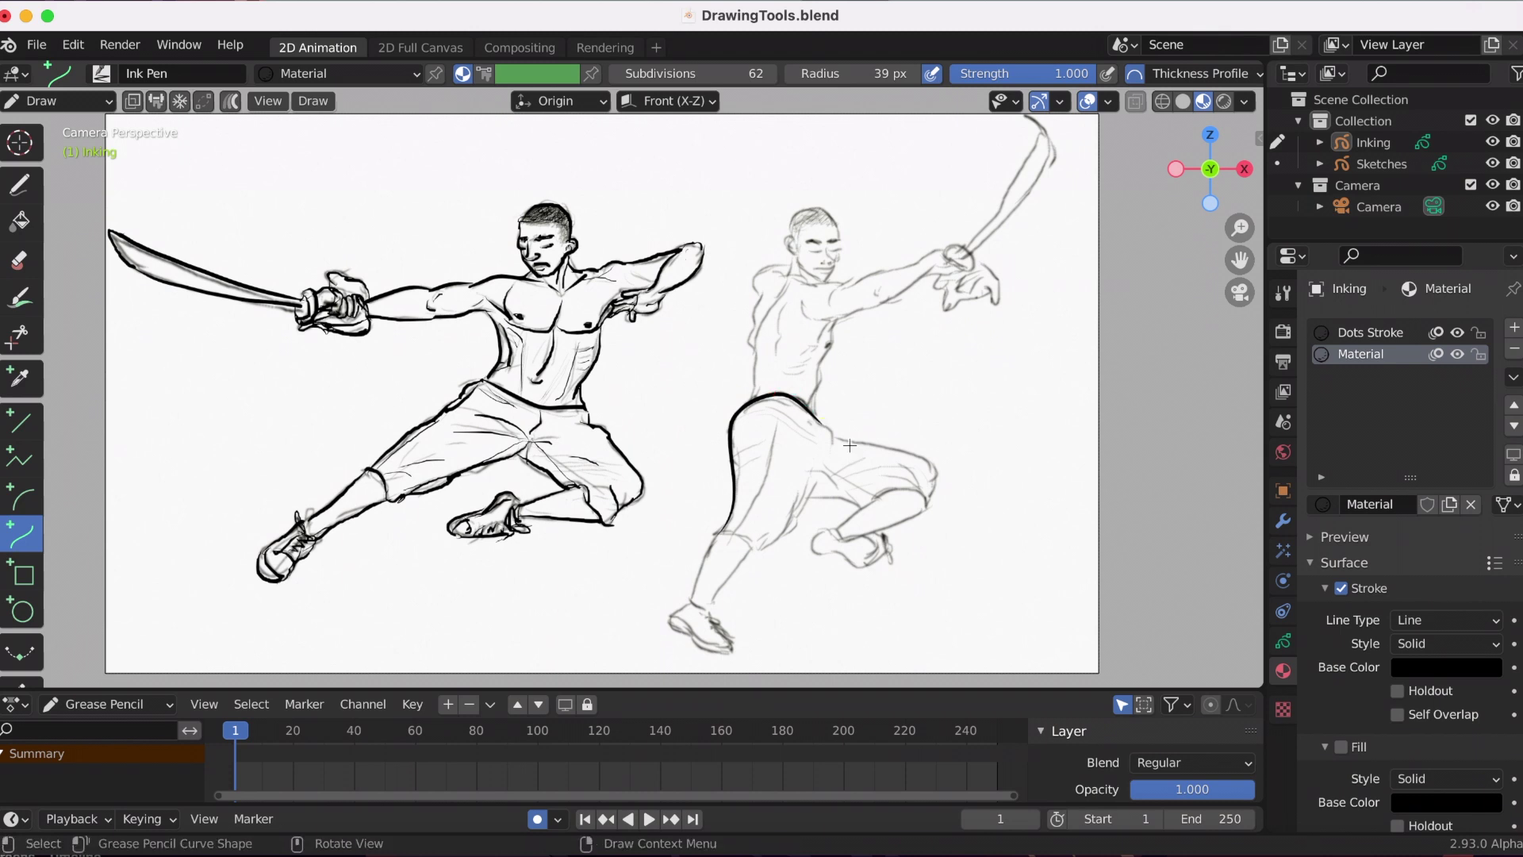
key(shift+space)
key(d)
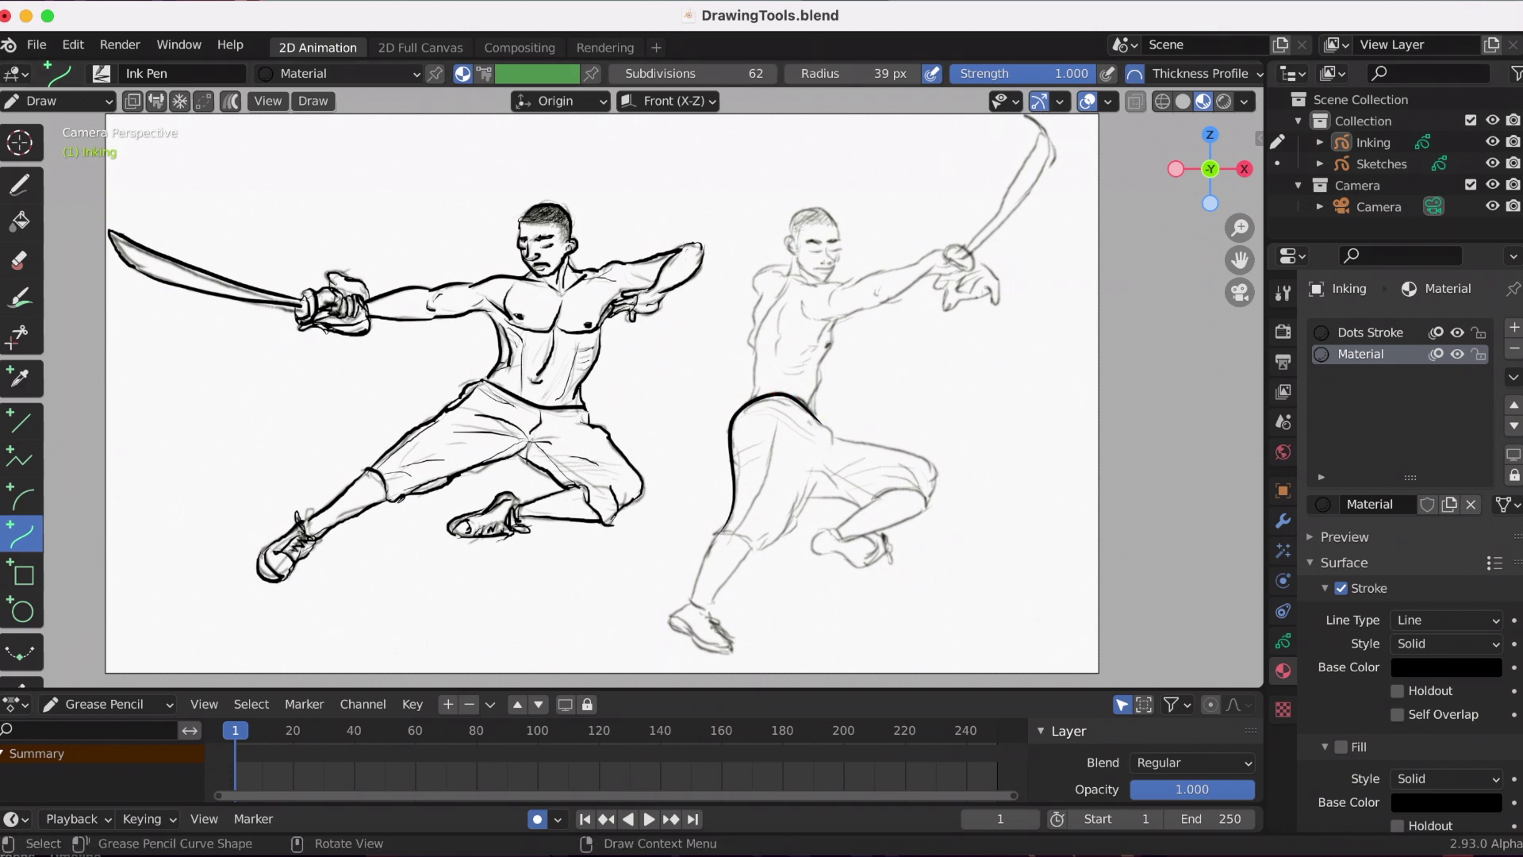